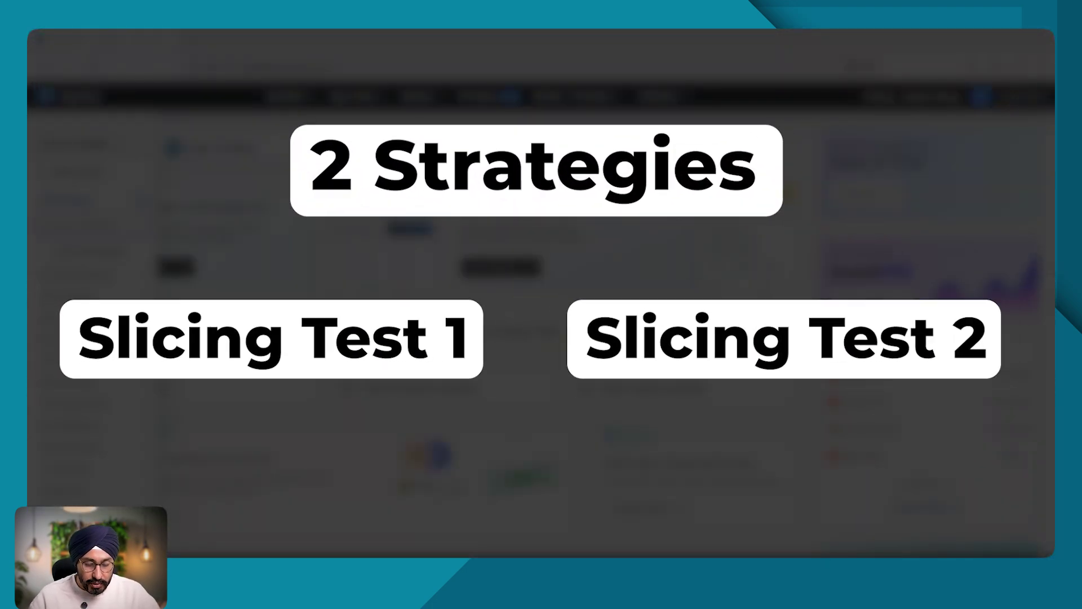
Search 'slicing' and review Slicing Test 1's leg settings in the Leg Builder
type("slicing")
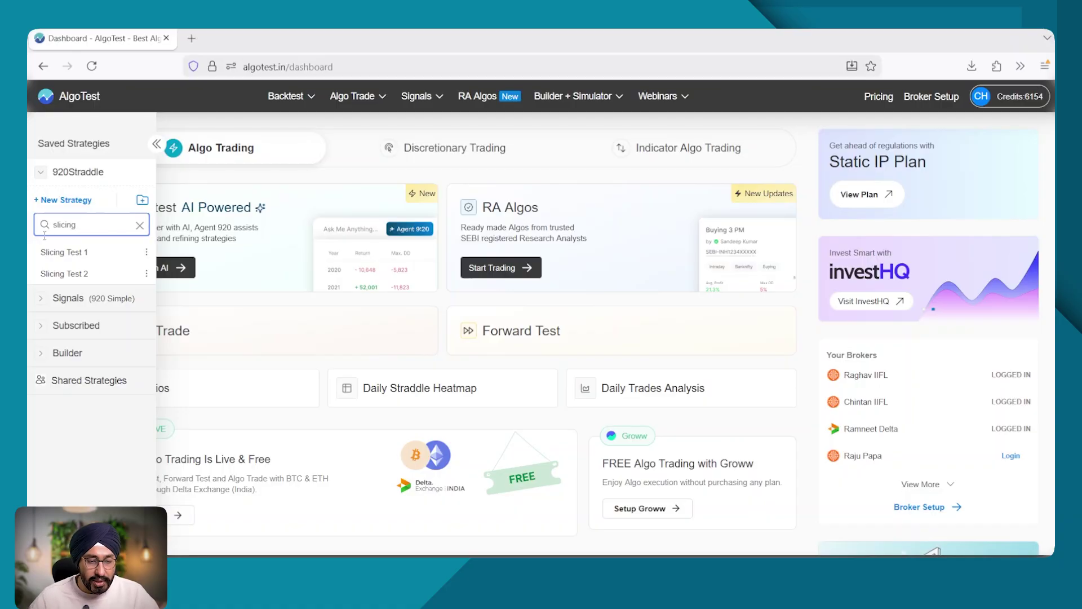
left_click(79, 255)
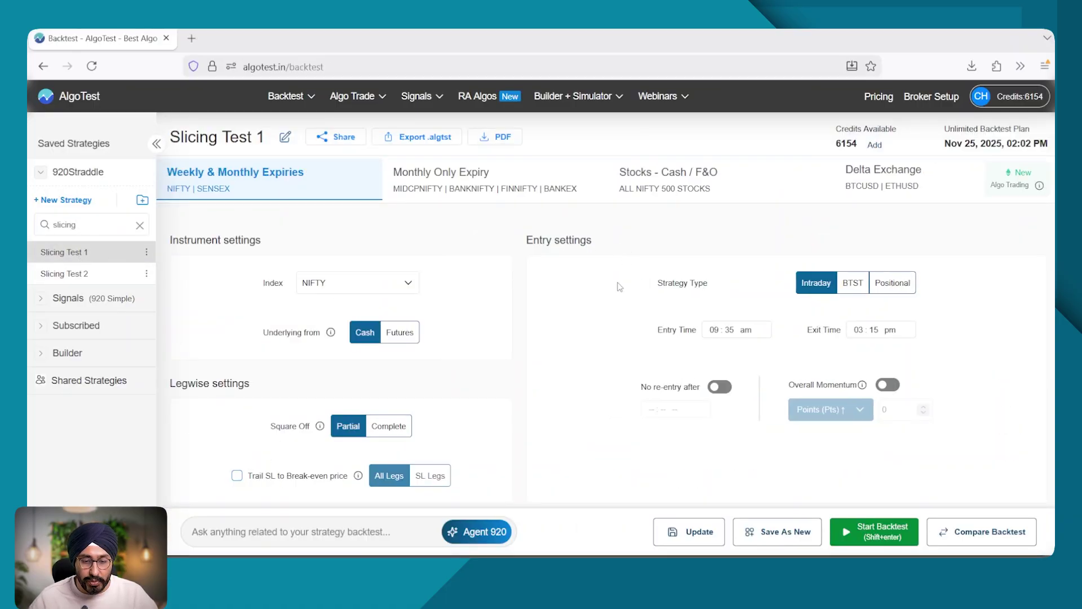
scroll(573, 288, "down", 5)
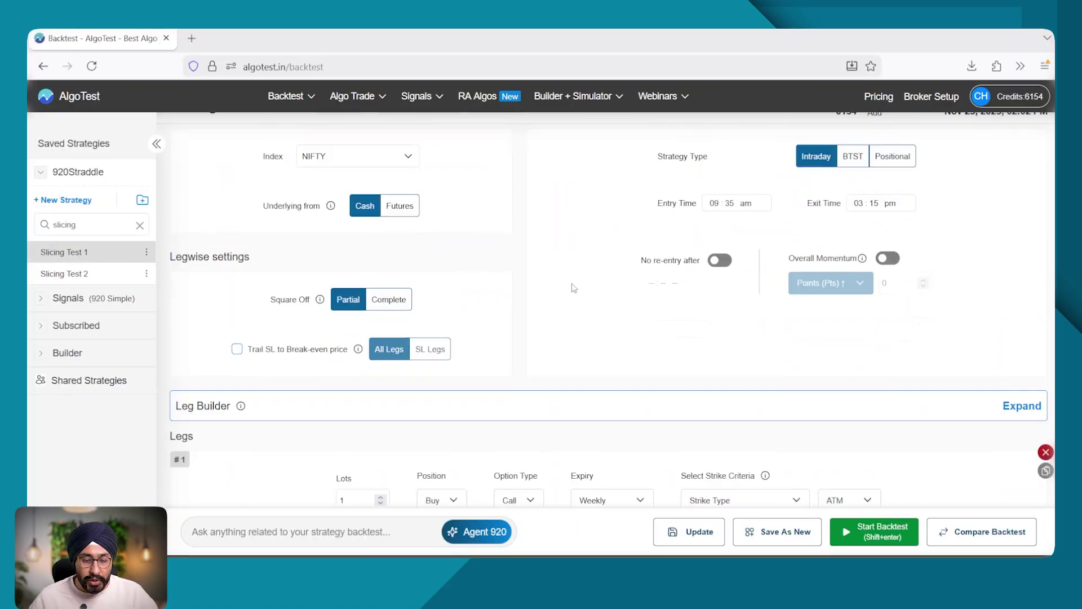
scroll(571, 282, "down", 1)
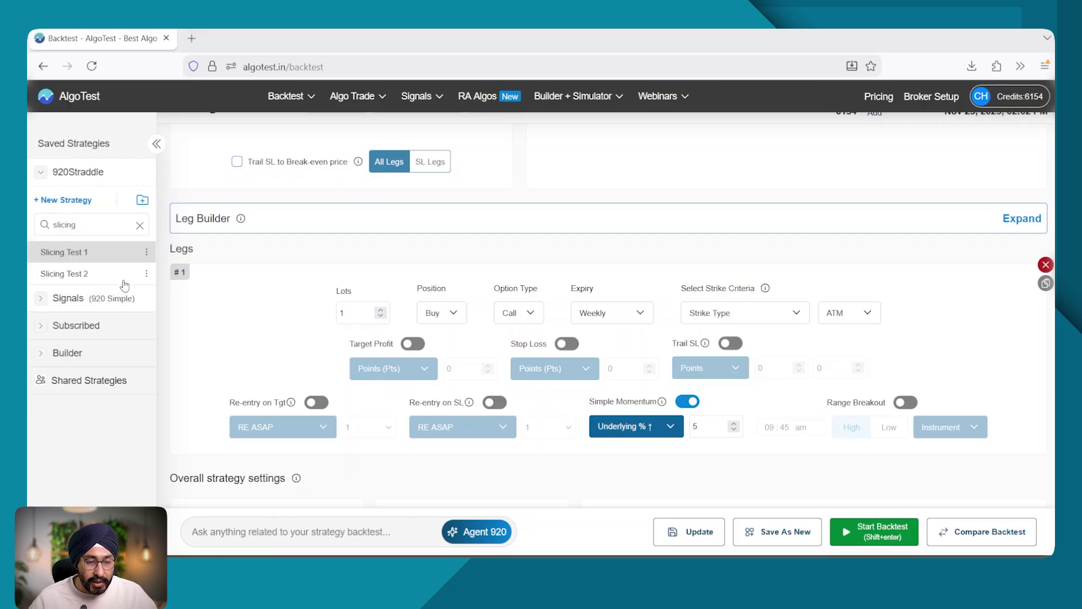
Load Slicing Test 2 and view its single leg buying 1 lot of a weekly ATM Put
left_click(66, 274)
scroll(439, 361, "down", 8)
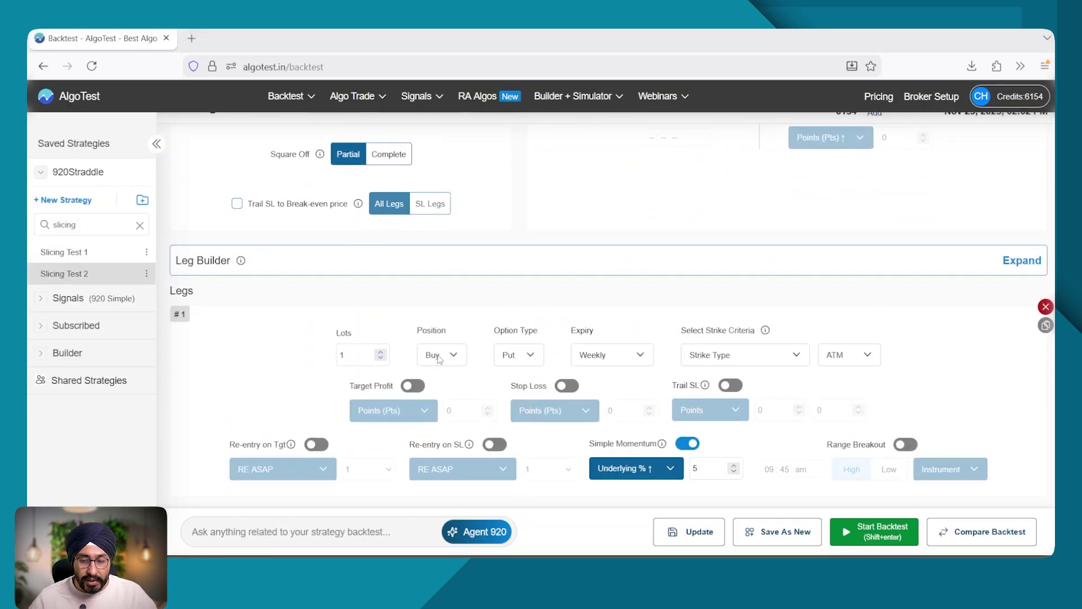
scroll(439, 361, "down", 1)
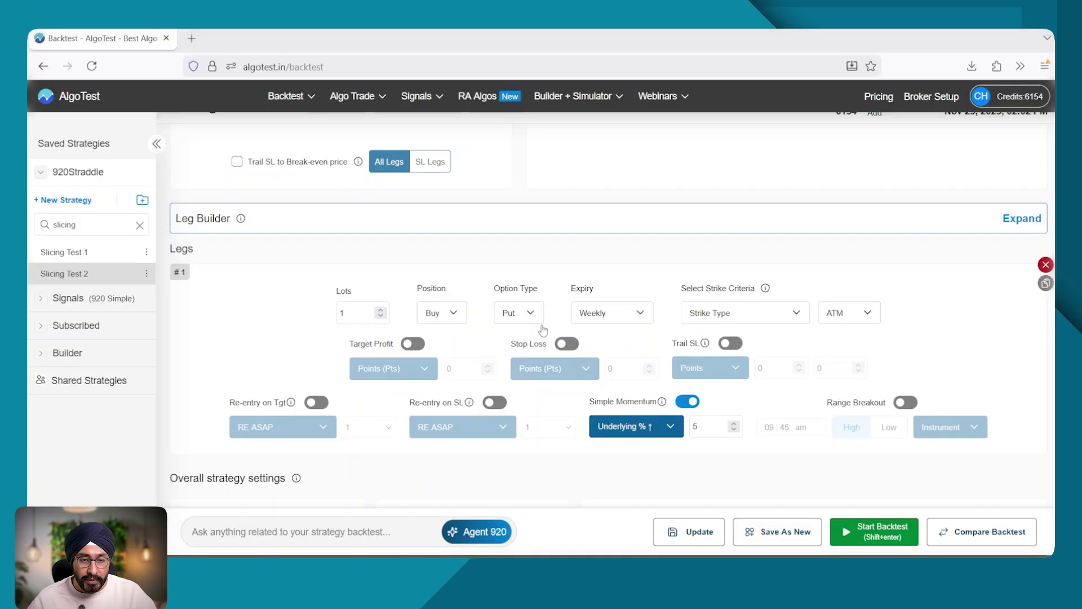
Search saved portfolios for 'slici' and open the Slicing portfolio's edit page
mouse_move(288, 102)
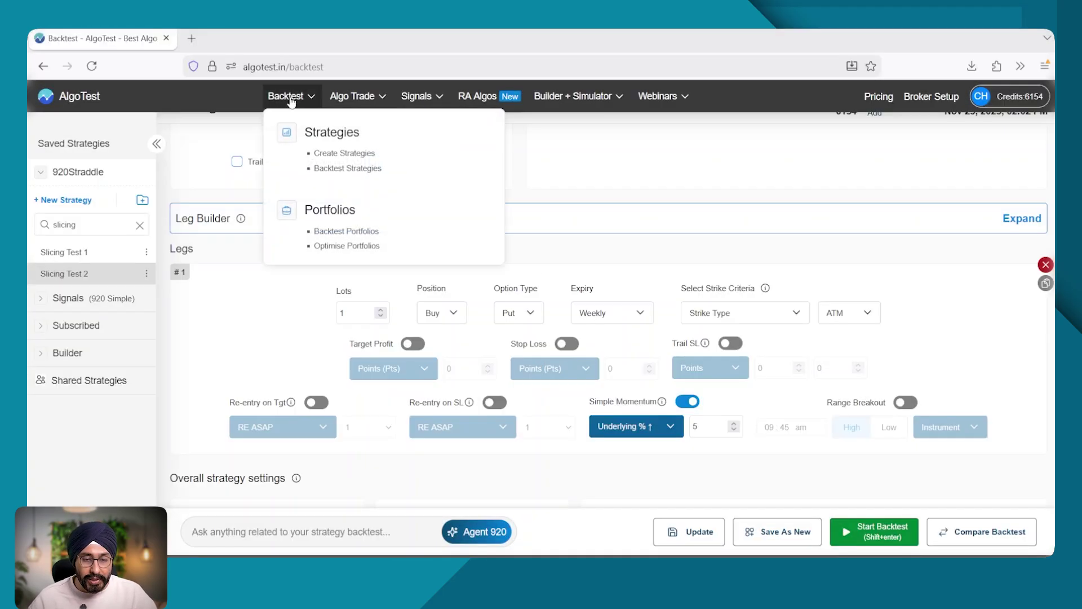
left_click(336, 231)
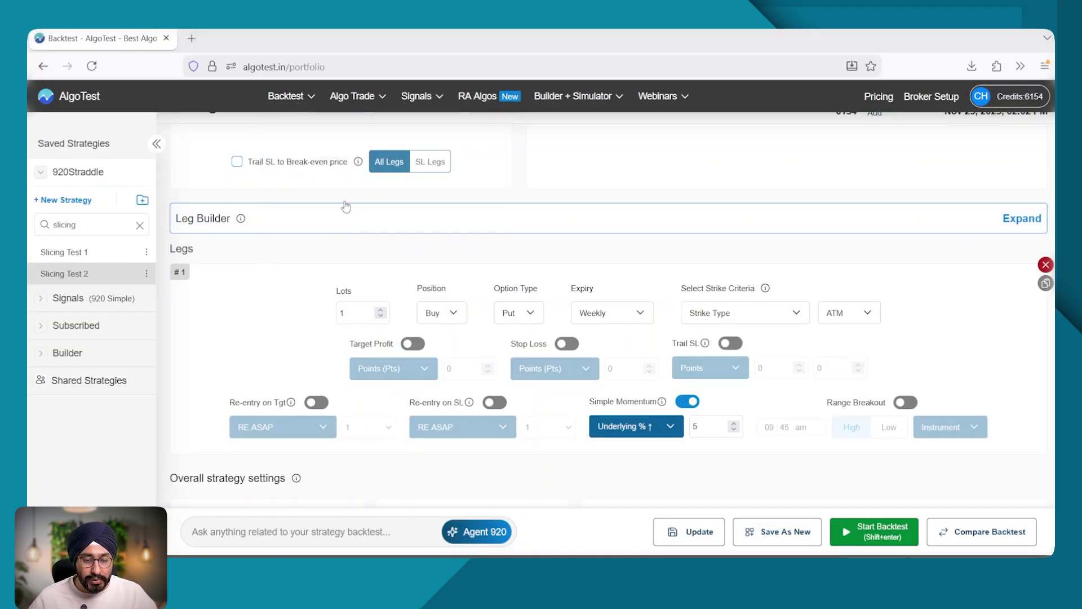
left_click(313, 186)
type("slicing")
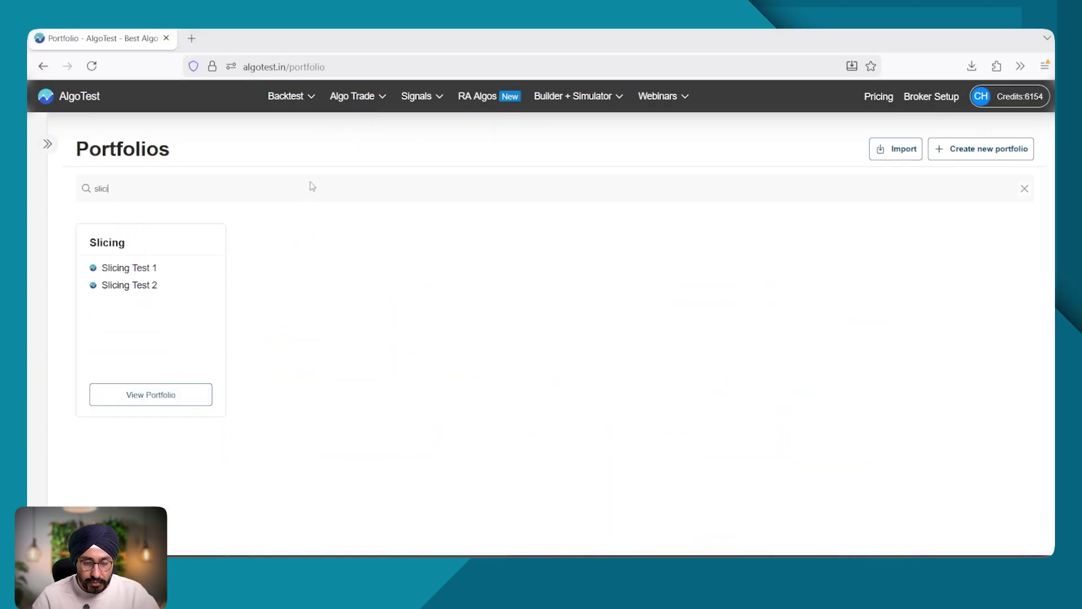
left_click(133, 246)
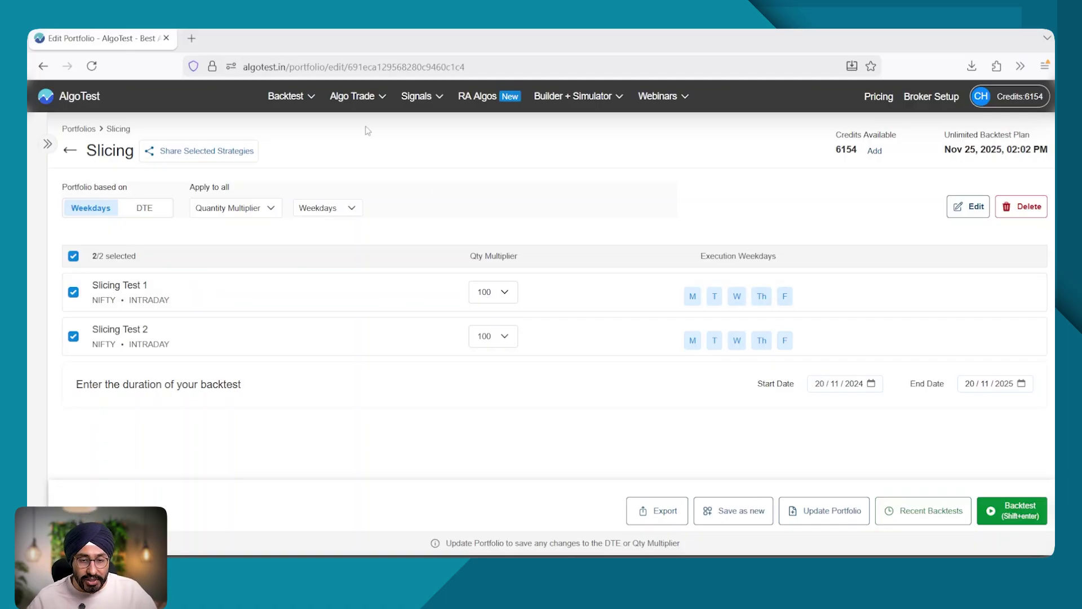
Find Slicing Test 2 among Algo Trade's activation strategies by searching 'slicing'
mouse_move(353, 95)
left_click(382, 156)
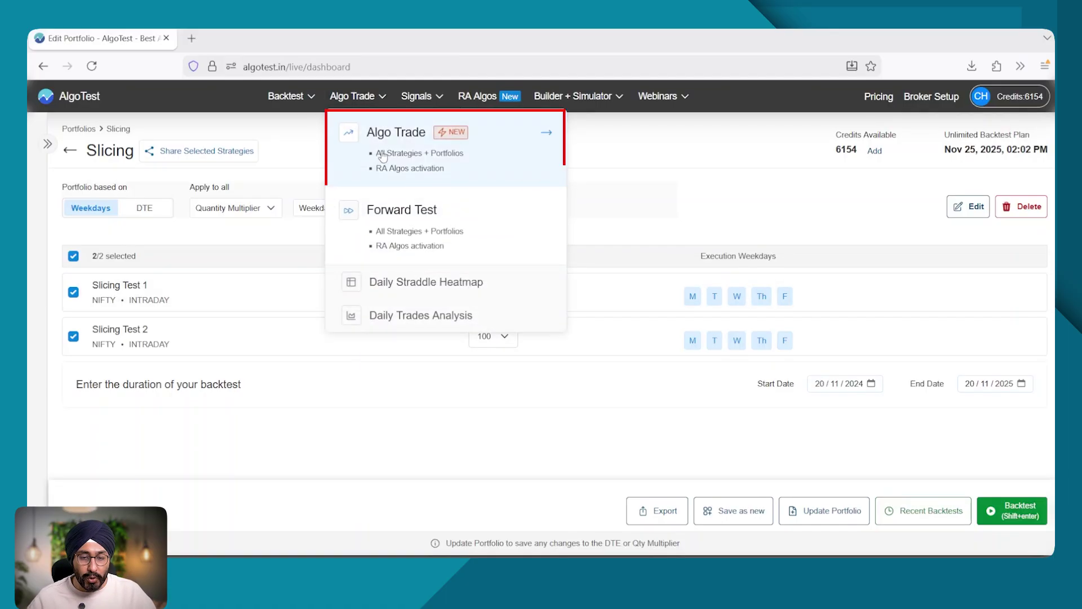
scroll(452, 164, "down", 5)
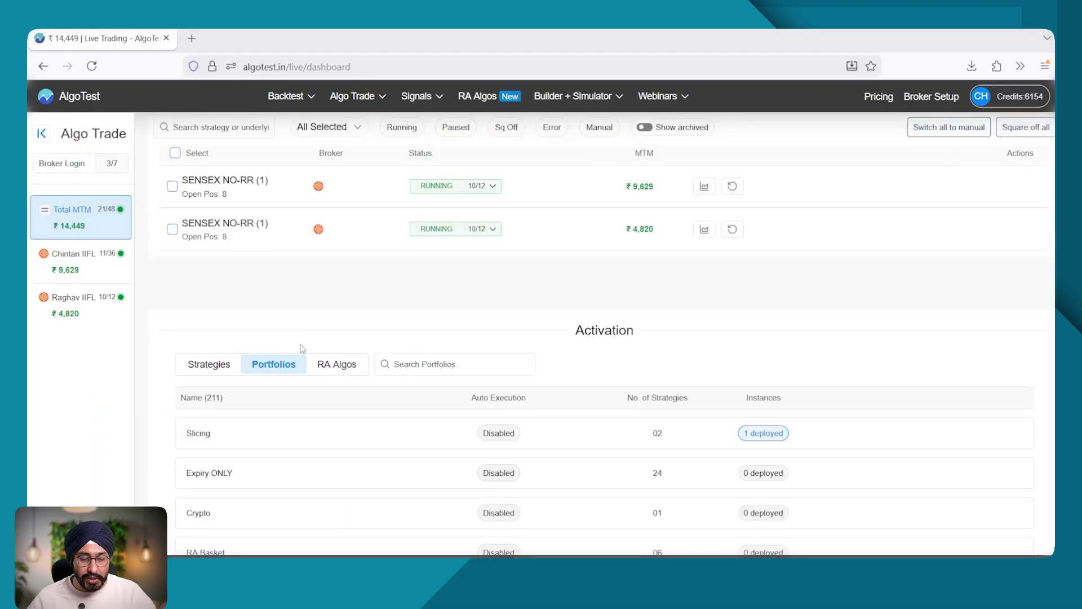
left_click(208, 364)
left_click(411, 364)
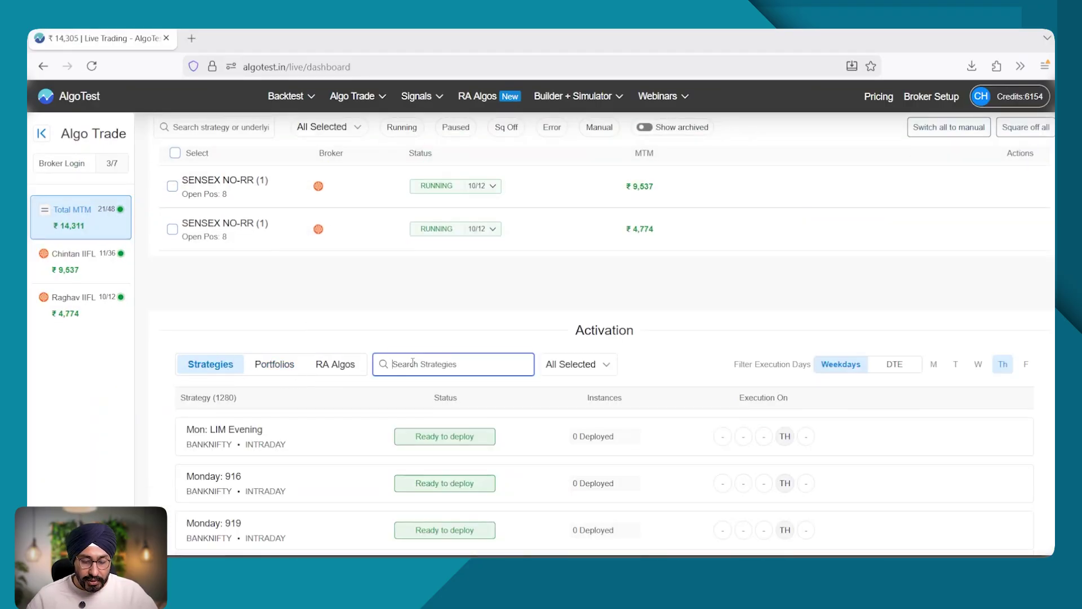
type("c")
key("BackSpace")
type("slicing")
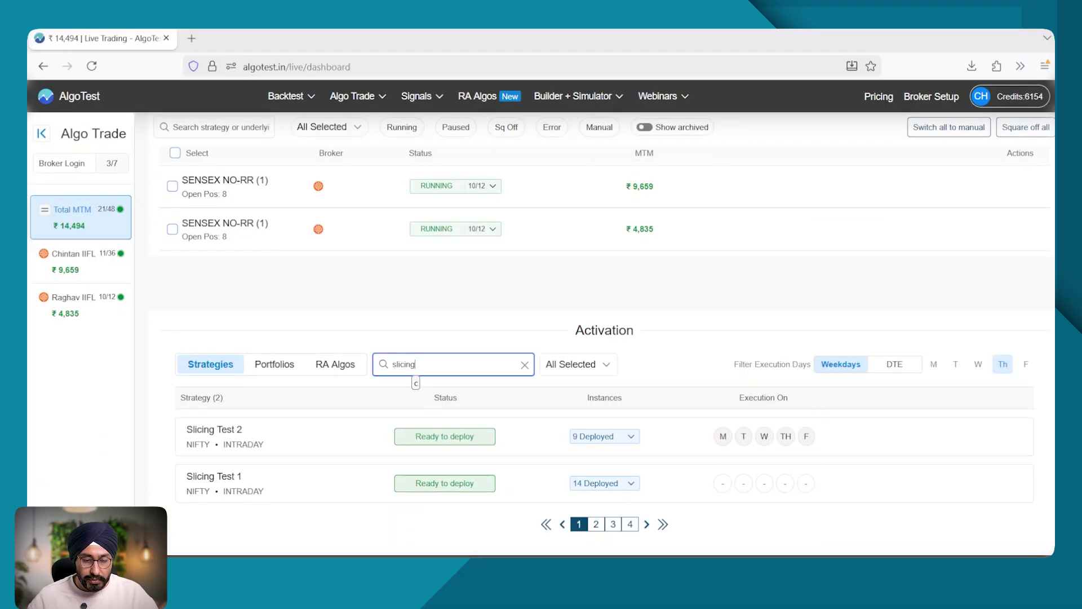
Set Slicing Test 2's execution quantity multiplier to 100 and save
left_click(868, 436)
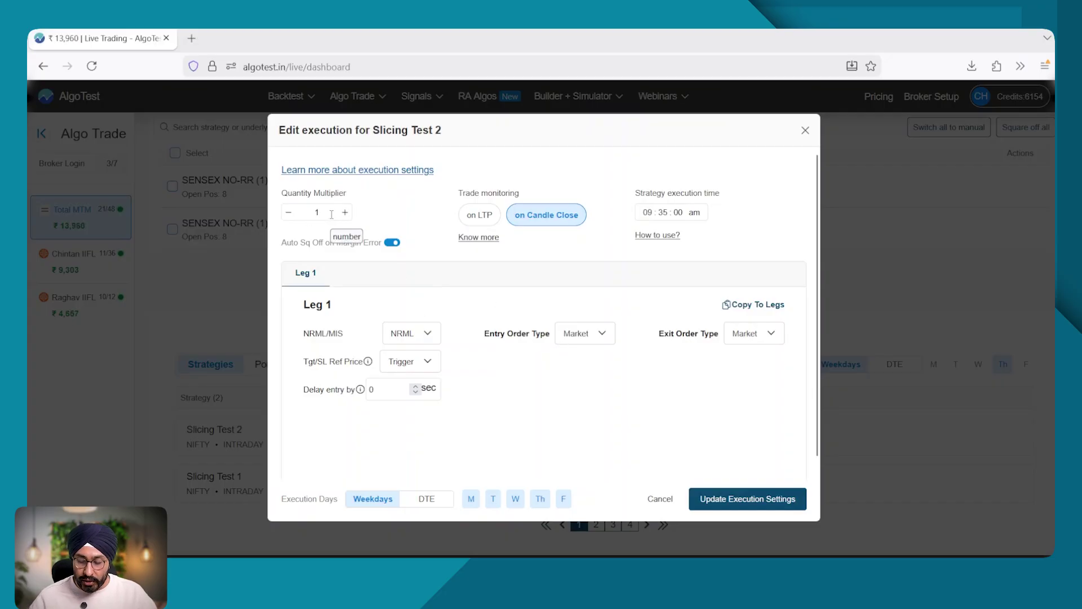
type("00")
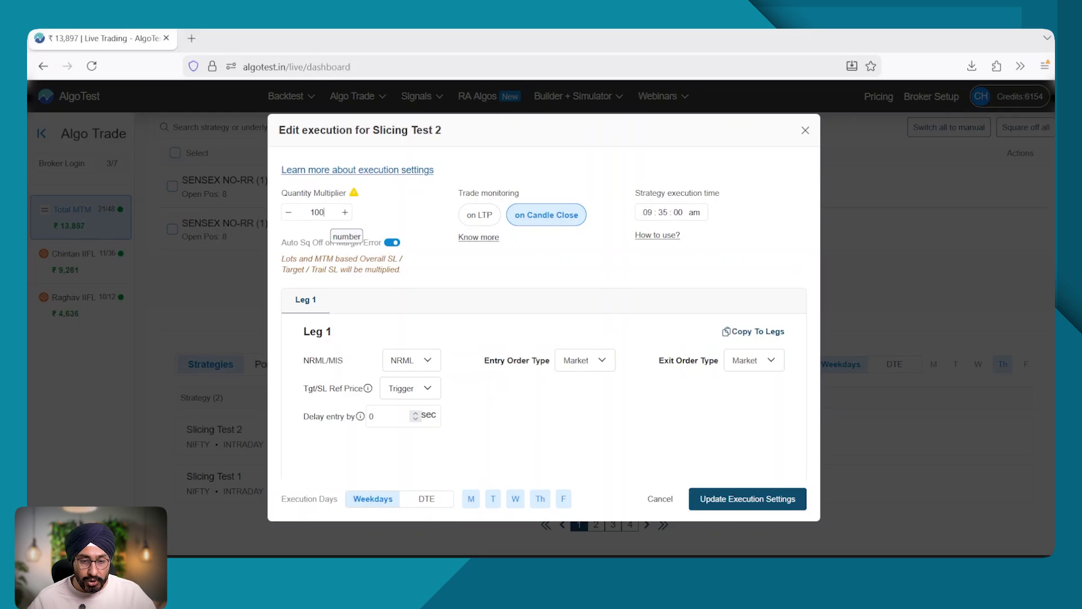
left_click(733, 498)
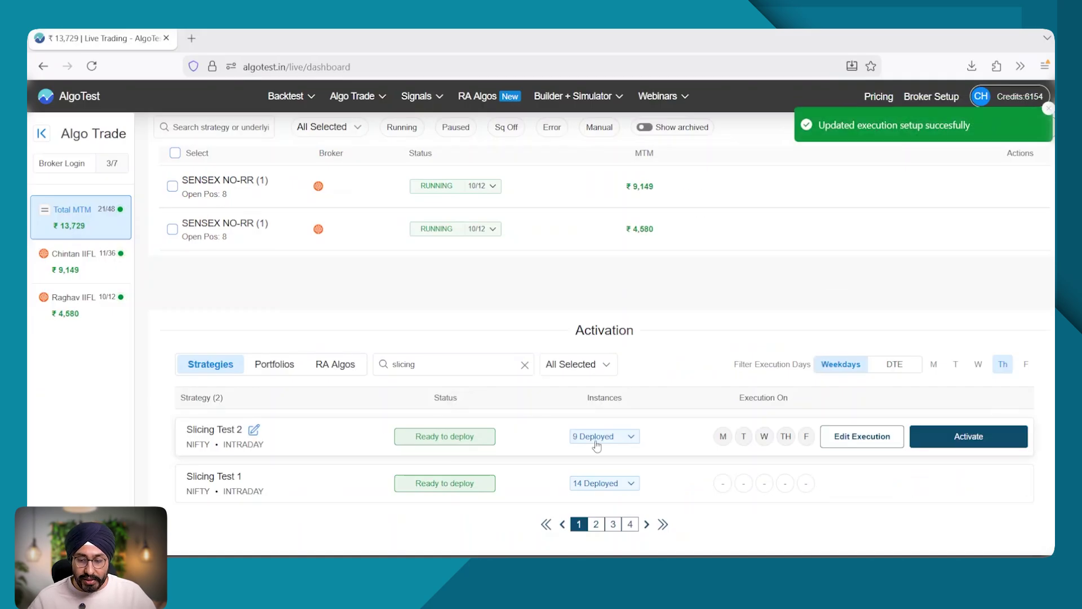
Choose the logged-in broker for Slicing Test 2 at broker multiplier 2, totalling 200
left_click(961, 440)
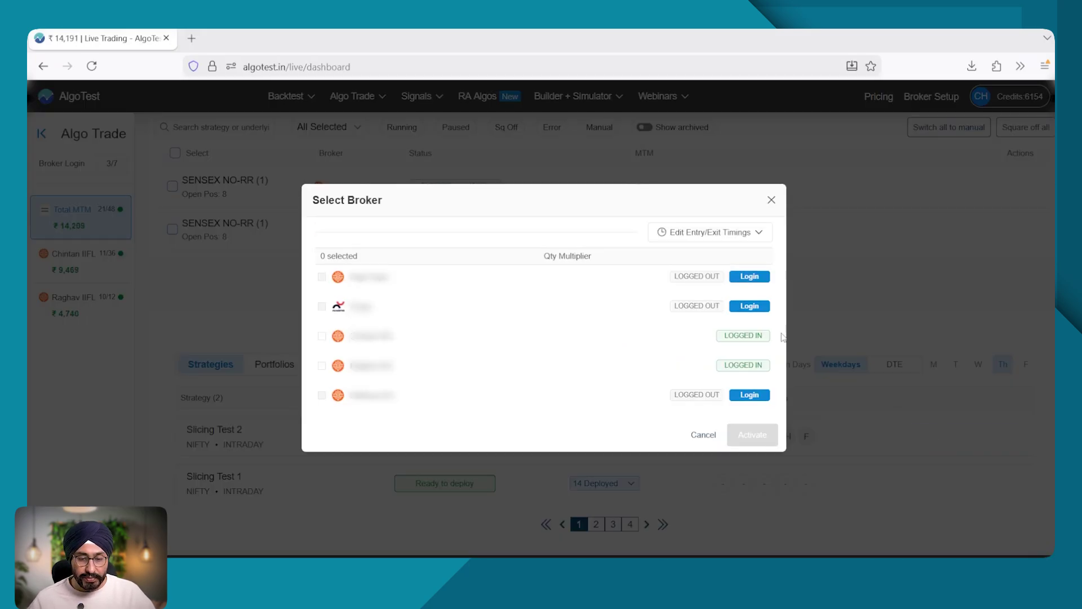
left_click(386, 343)
left_click(617, 273)
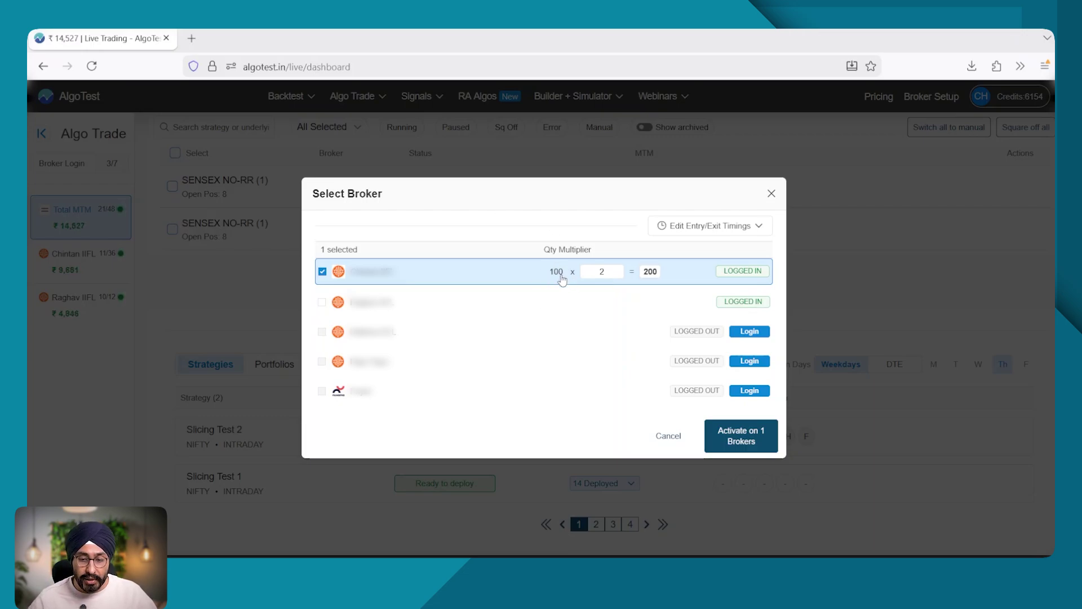
mouse_move(616, 272)
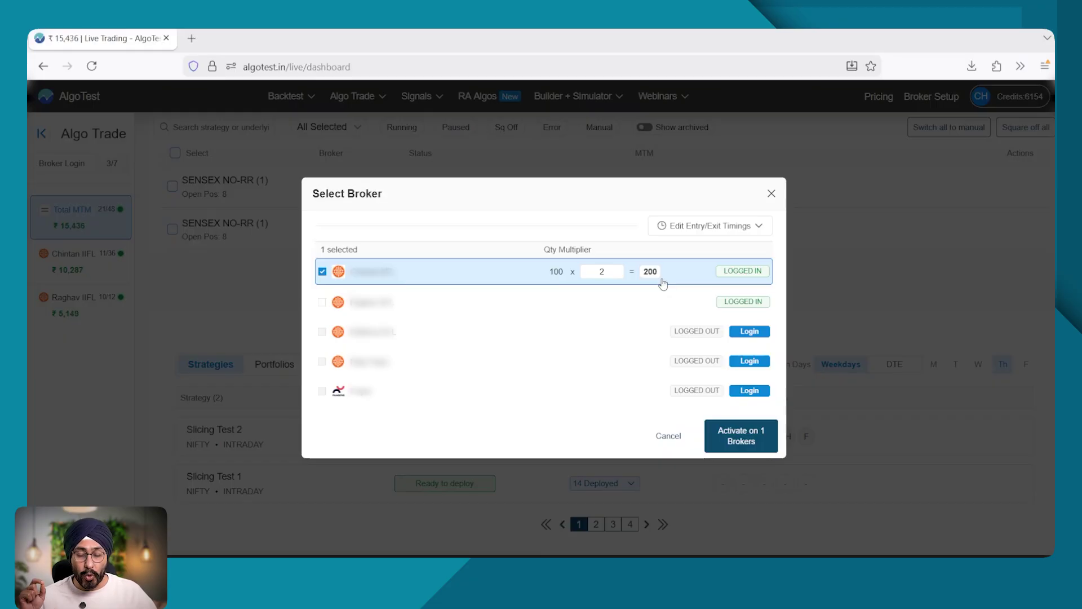
Attempt activation on 1 broker and highlight the warning's 9-slot freeze-quantity requirement
left_click(751, 442)
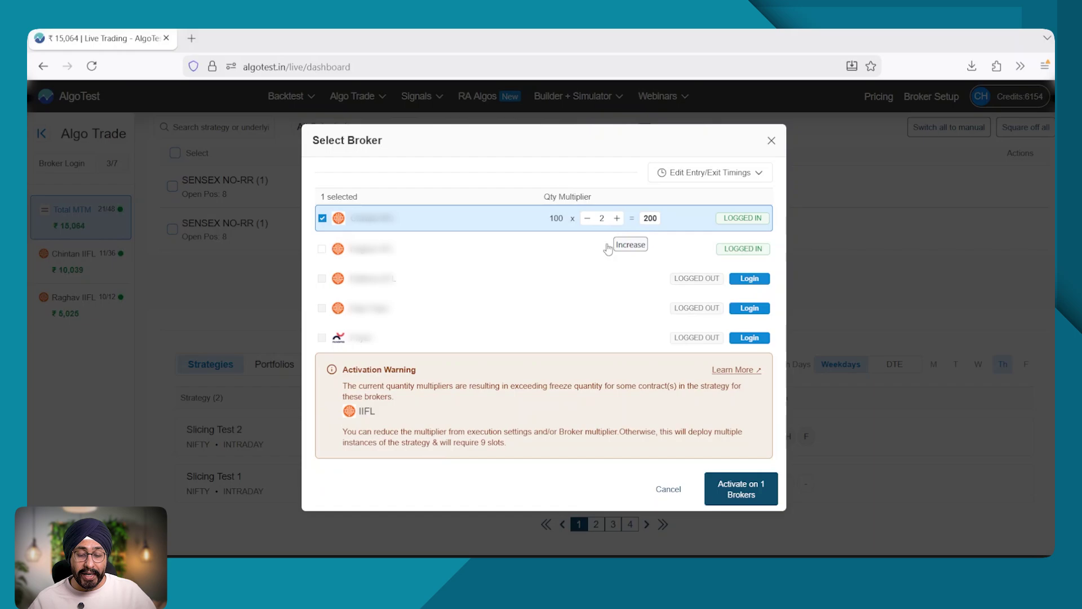
left_click_drag(519, 448, 482, 440)
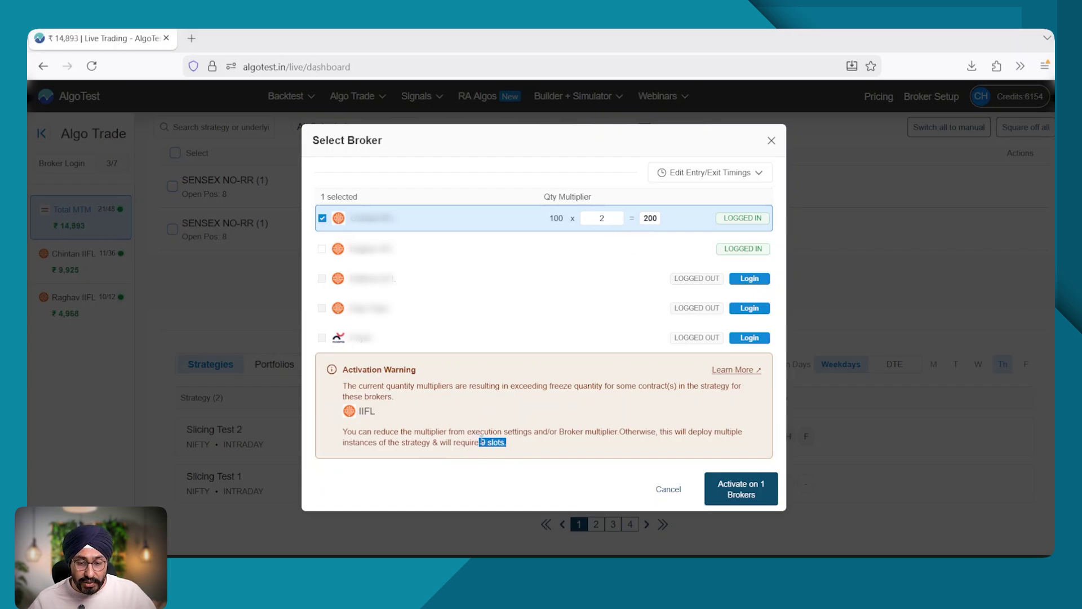
left_click(535, 445)
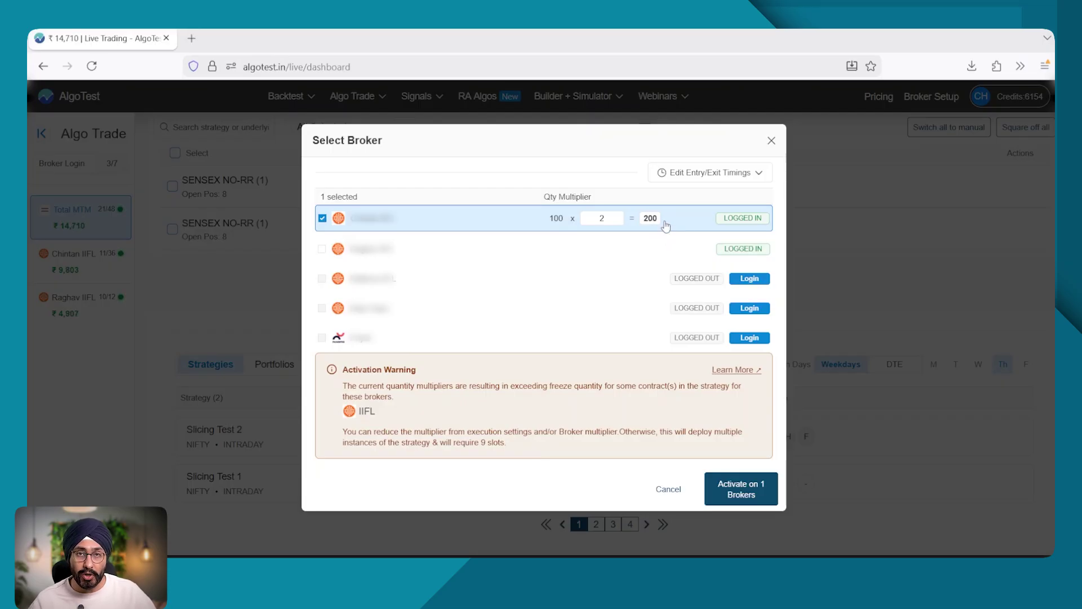
Confirm activation, then open instance Slicing Test 2 (10)[5/9] showing multiplier 22
left_click(734, 492)
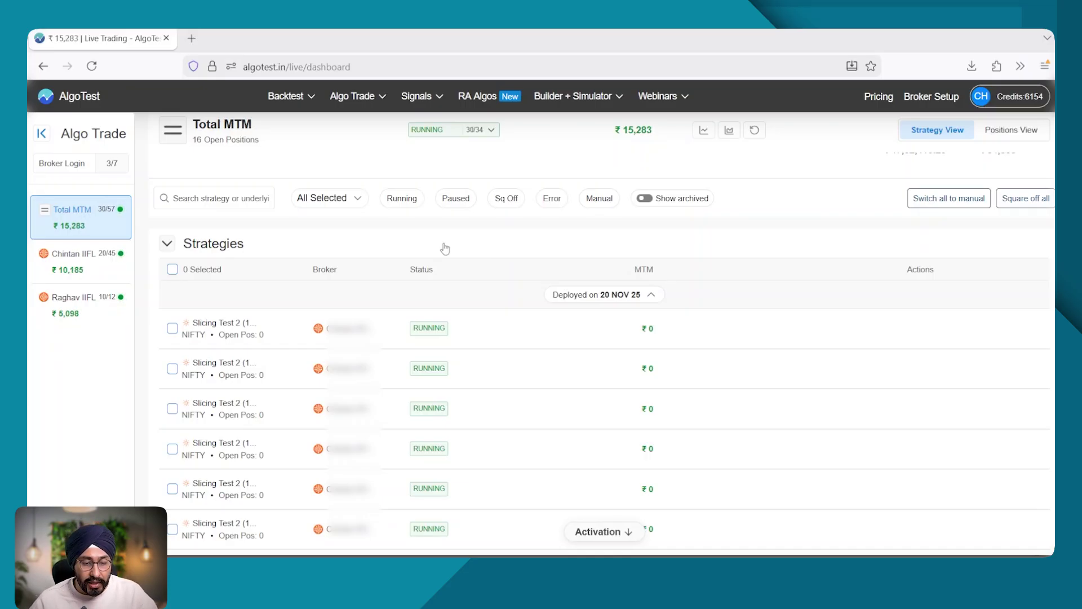
scroll(650, 316, "down", 1)
left_click(1003, 322)
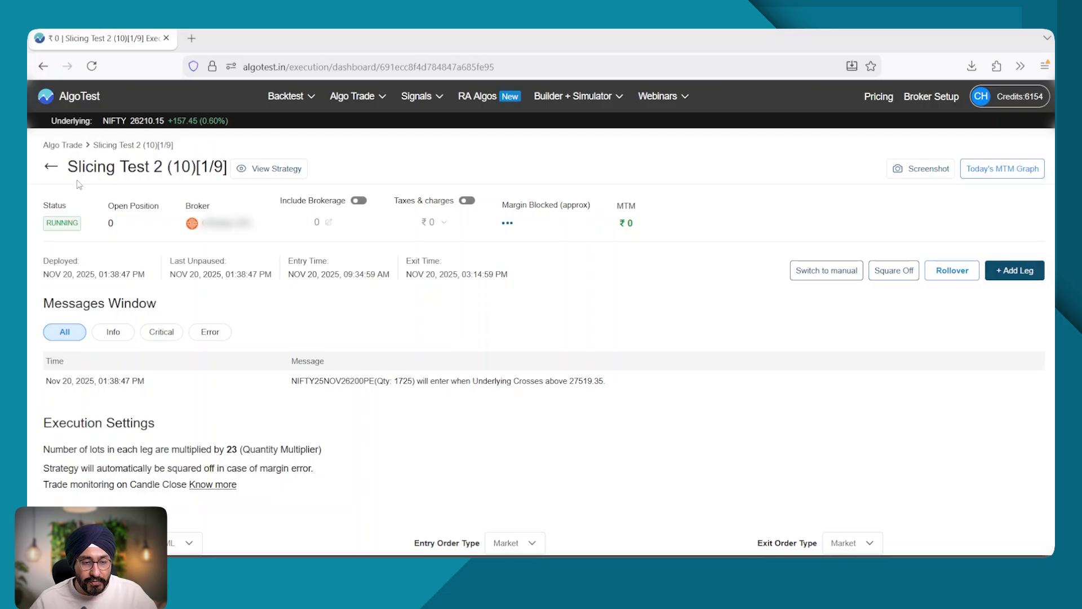
left_click(50, 167)
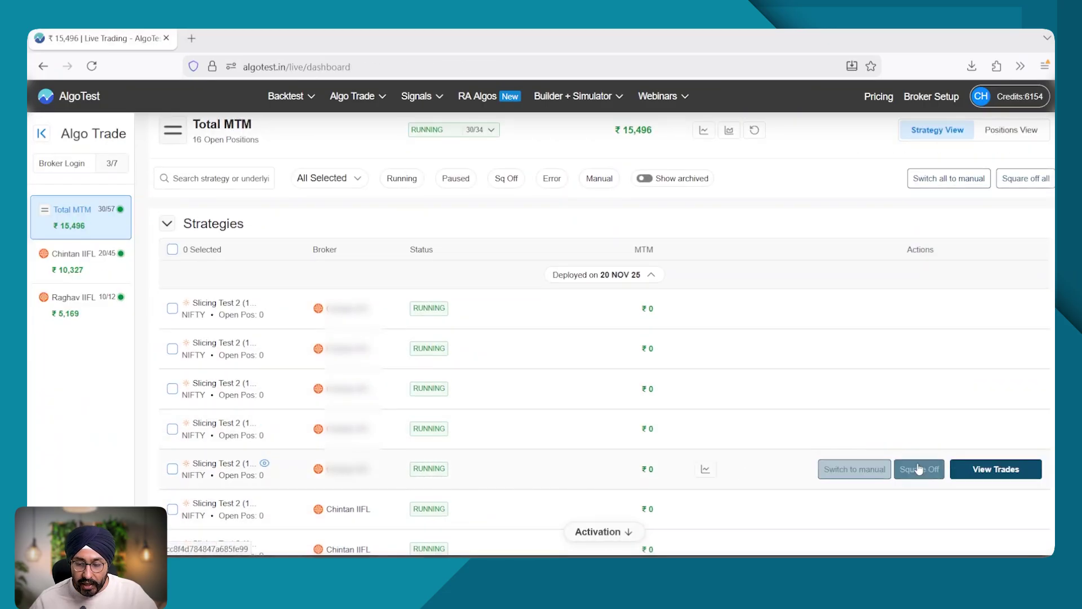
left_click(564, 469)
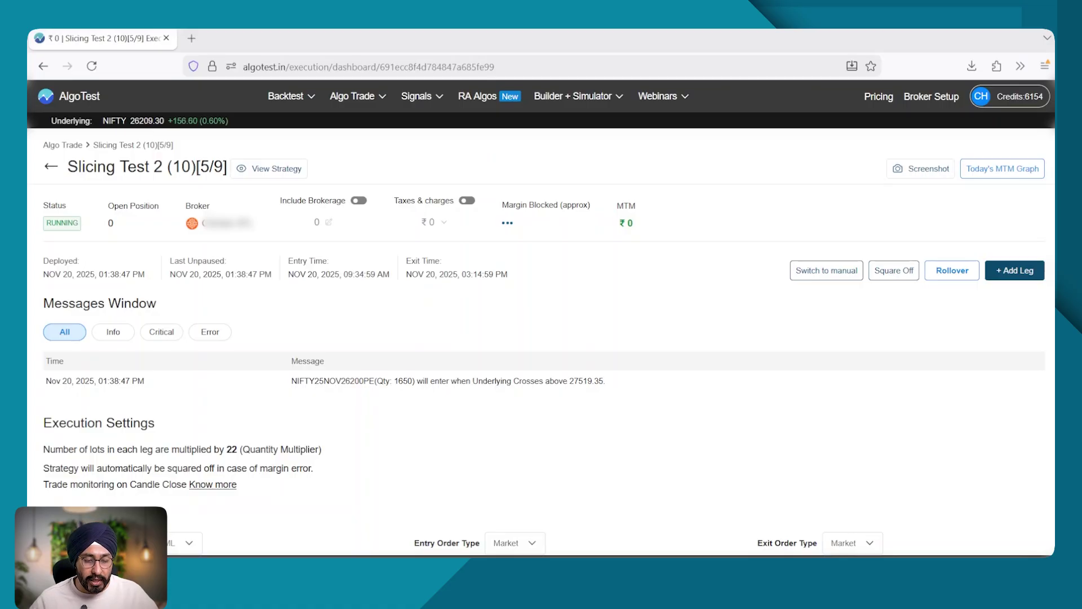
In Calculator, compute 1725 × 2 and 1650 × 7 = 11,550
key("super")
type("cal")
key("Return")
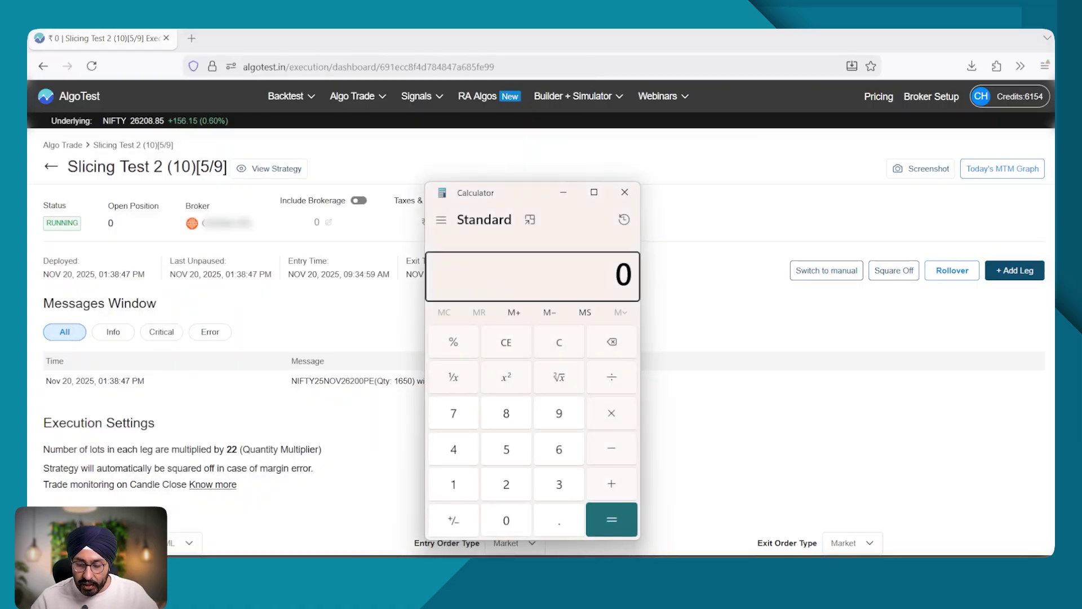
type("1725*2")
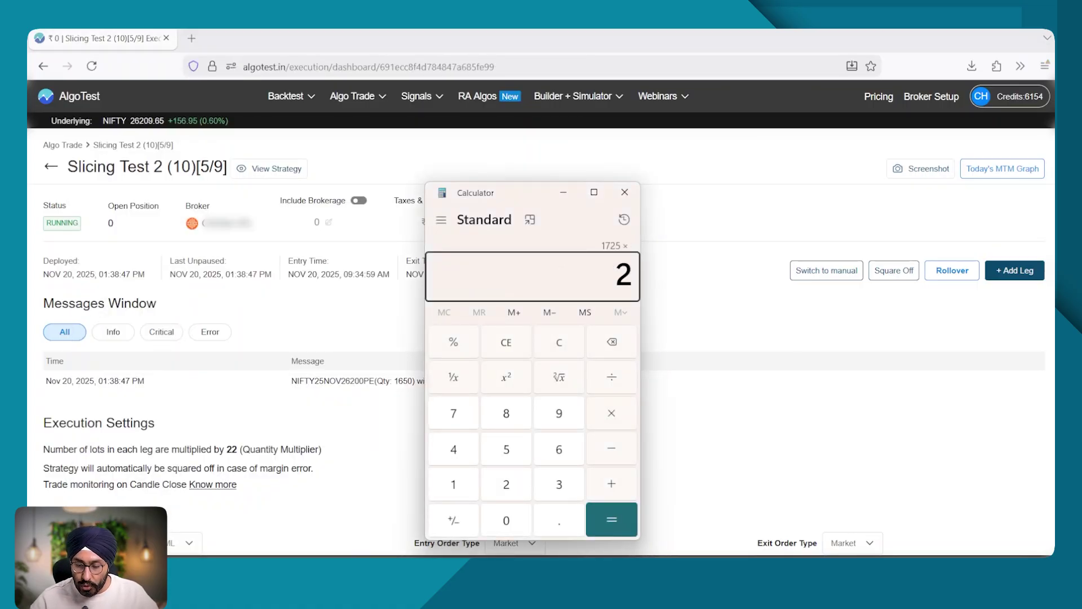
key("Return")
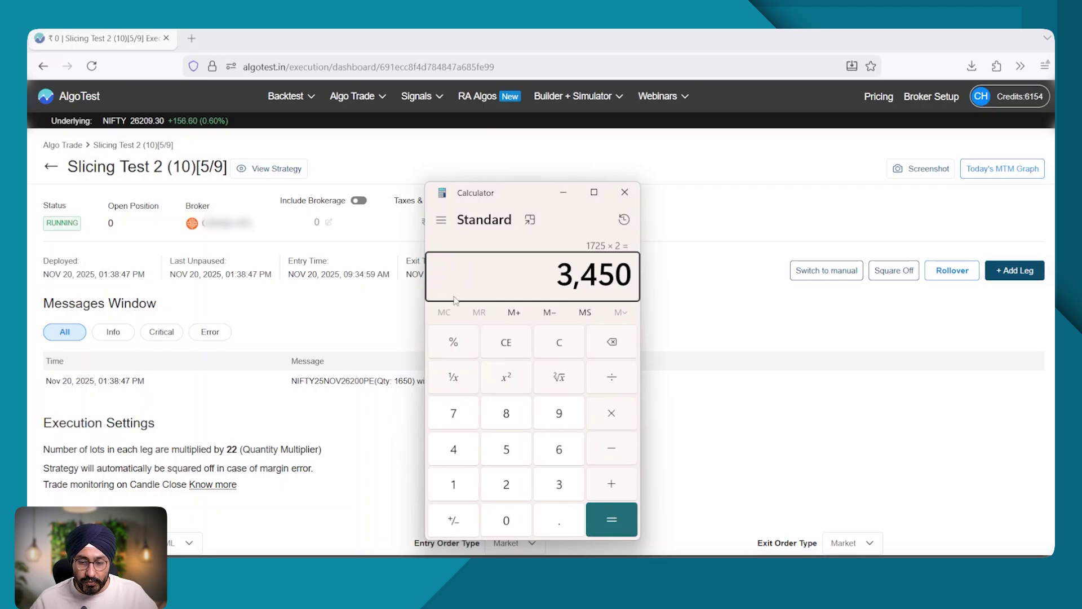
left_click(513, 354)
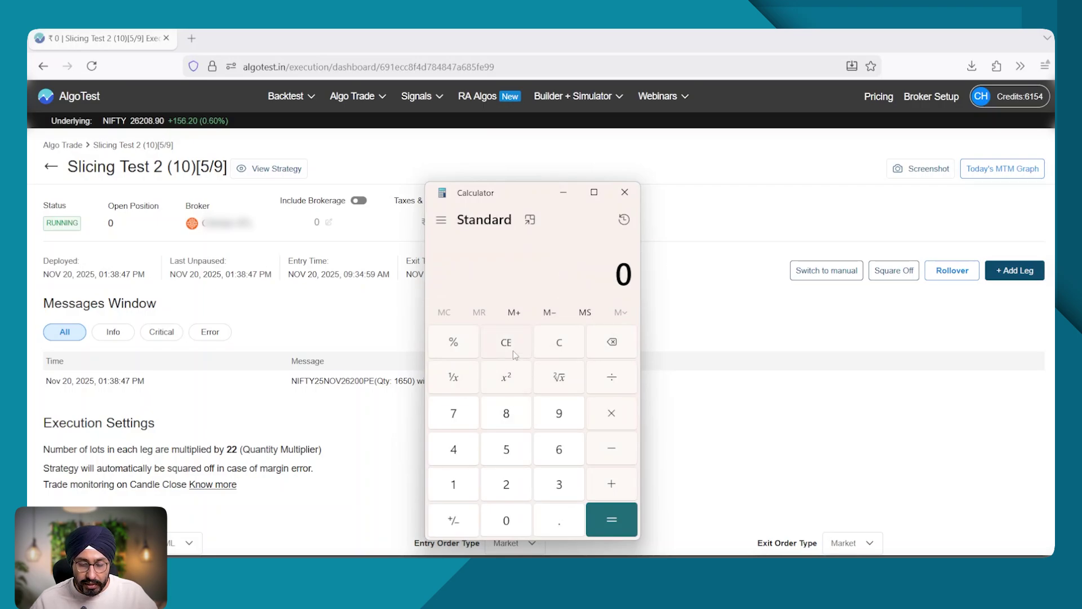
type("1650")
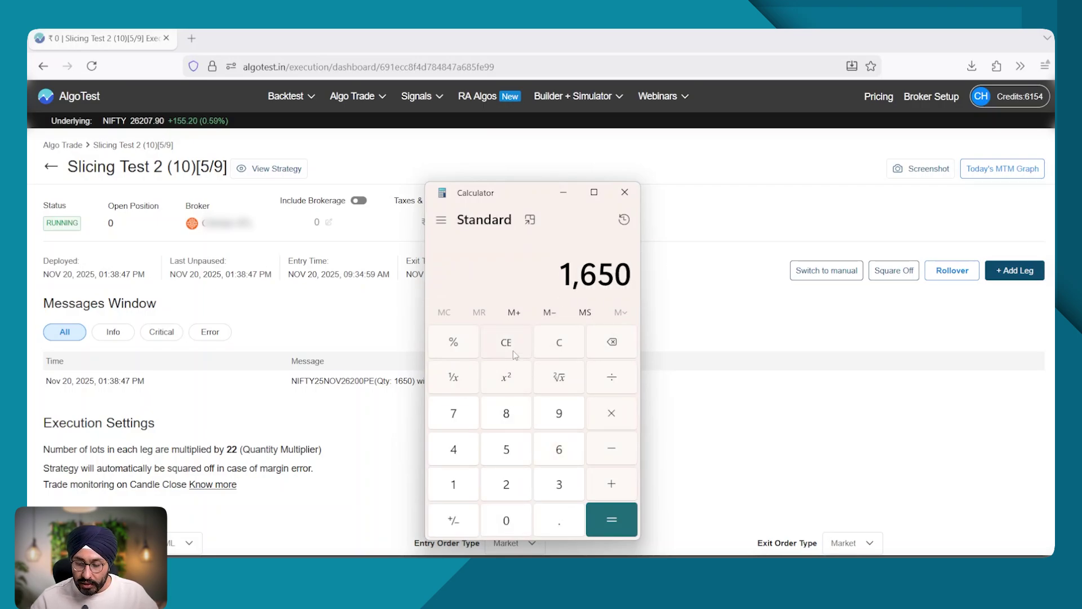
type("*7")
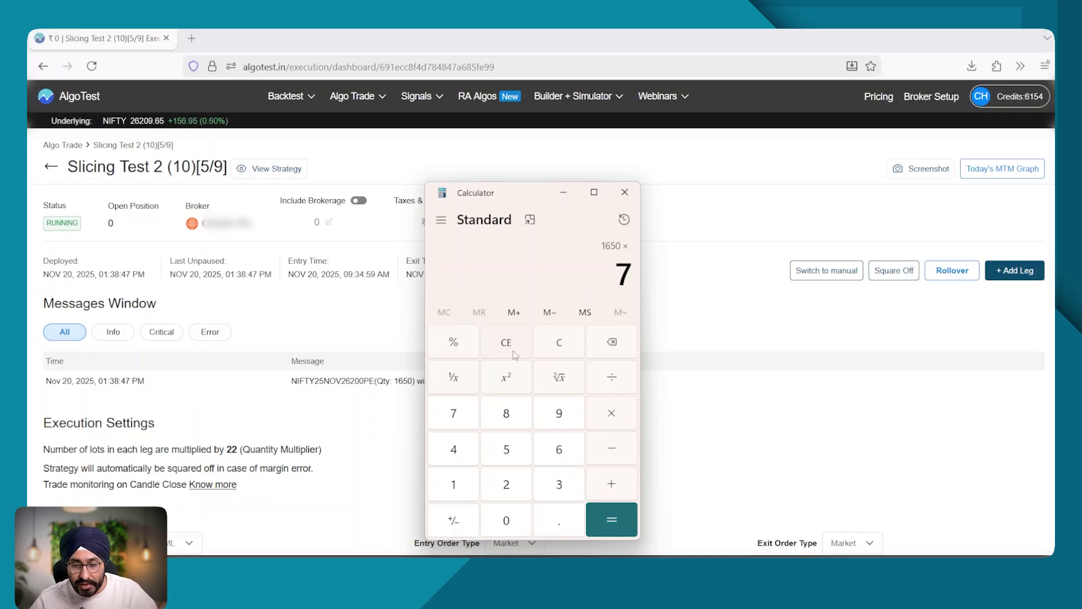
key("Return")
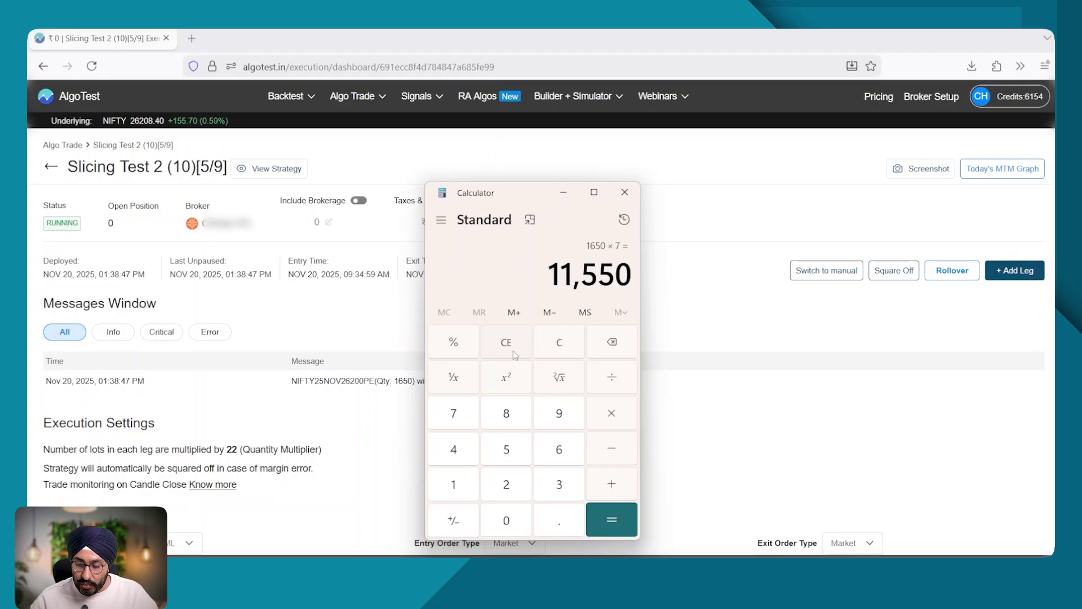
Add 3450 to get 15,000, then divide by 75 to get 200 lots
key("plus")
type("3450")
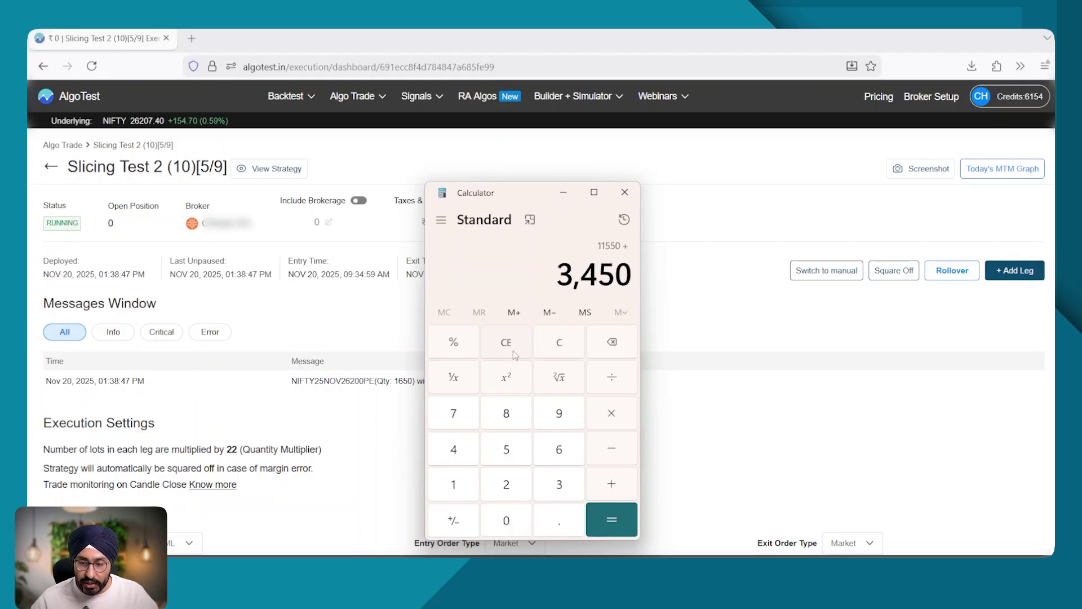
key("Return")
key("slash")
type("75")
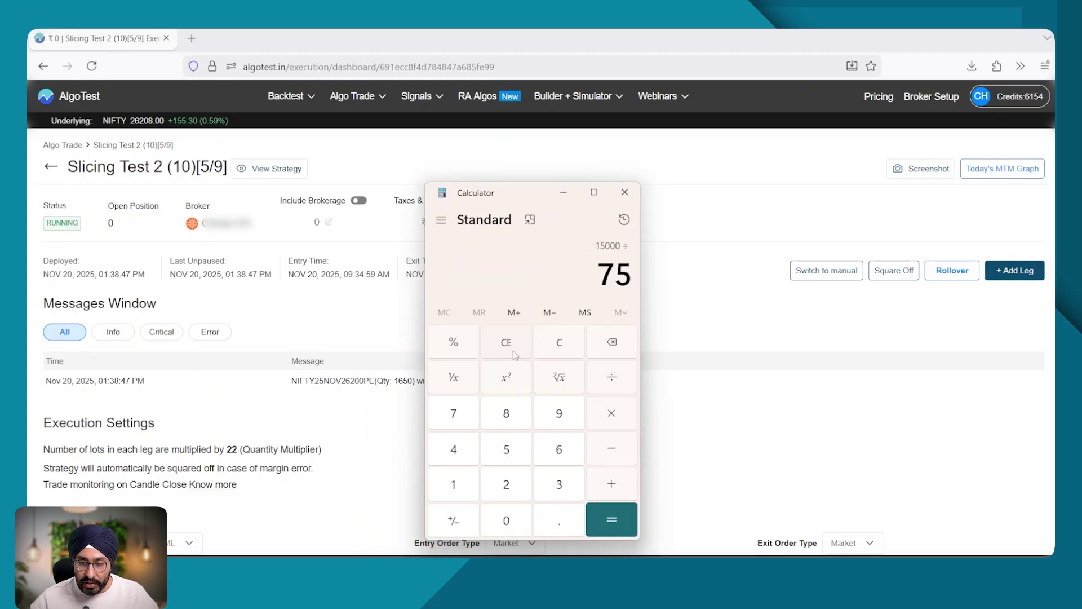
key("Return")
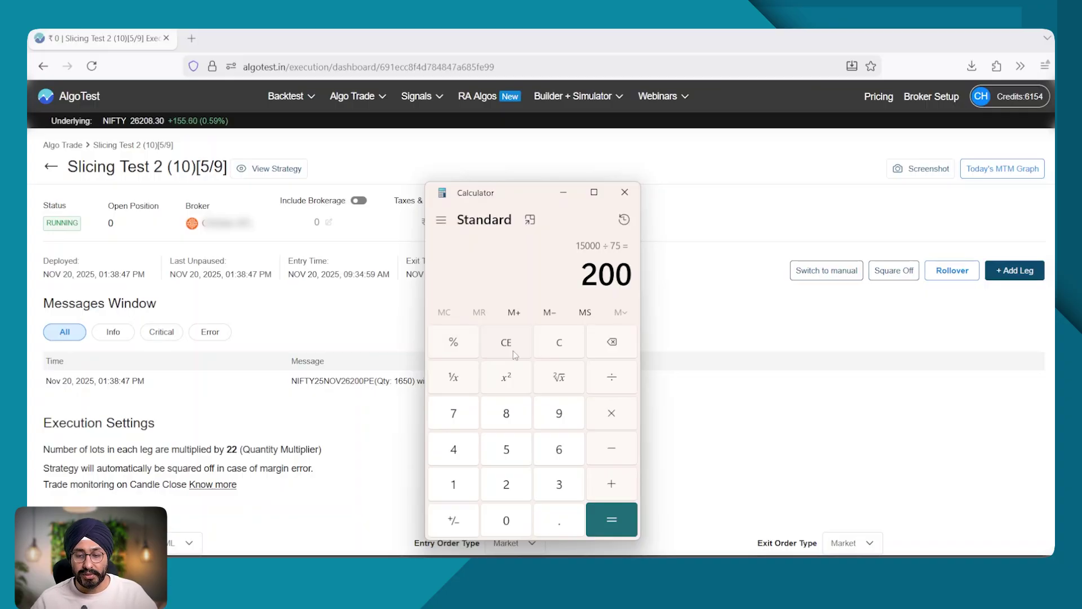
key("alt+Tab")
Find the Slicing portfolio by searching 'slic' and open it for activation
mouse_move(292, 106)
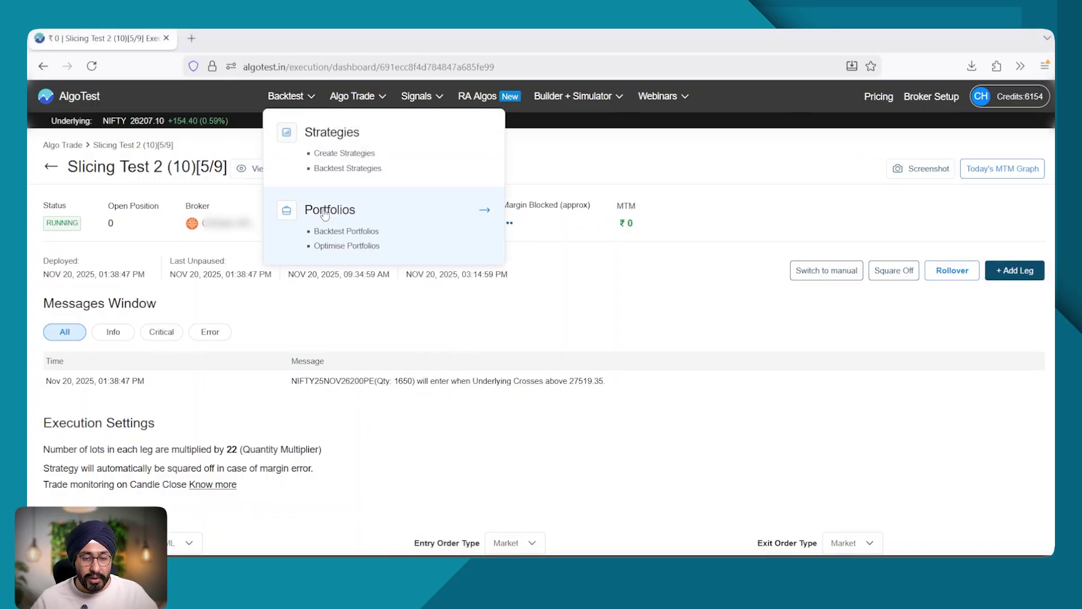
left_click(62, 145)
type("sl")
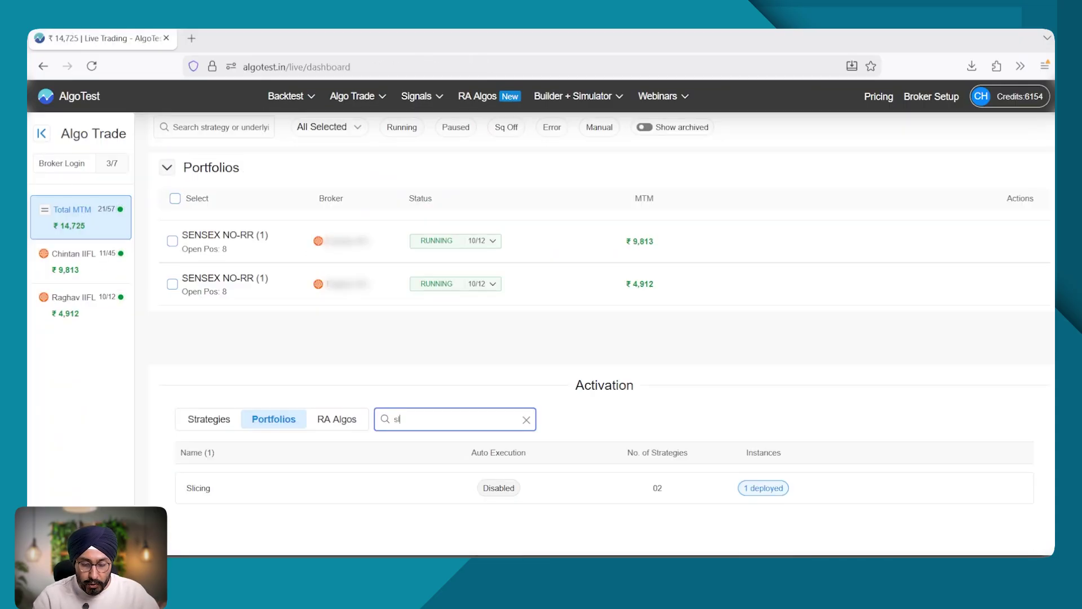
type("ici")
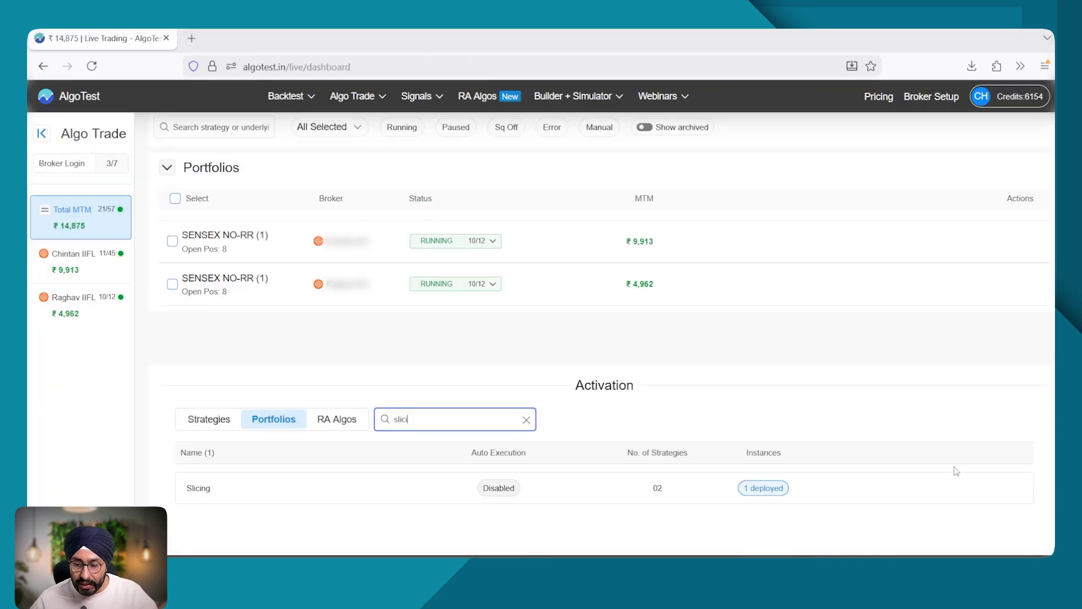
left_click(1001, 488)
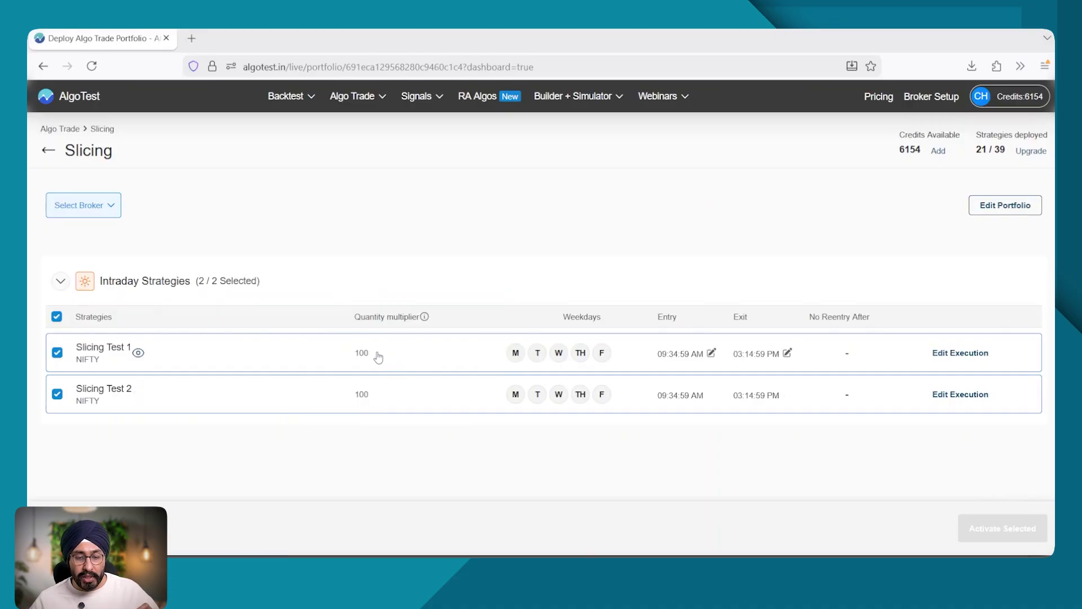
Select one logged-in broker with quantity multiplier 2 for the deployment
left_click(102, 208)
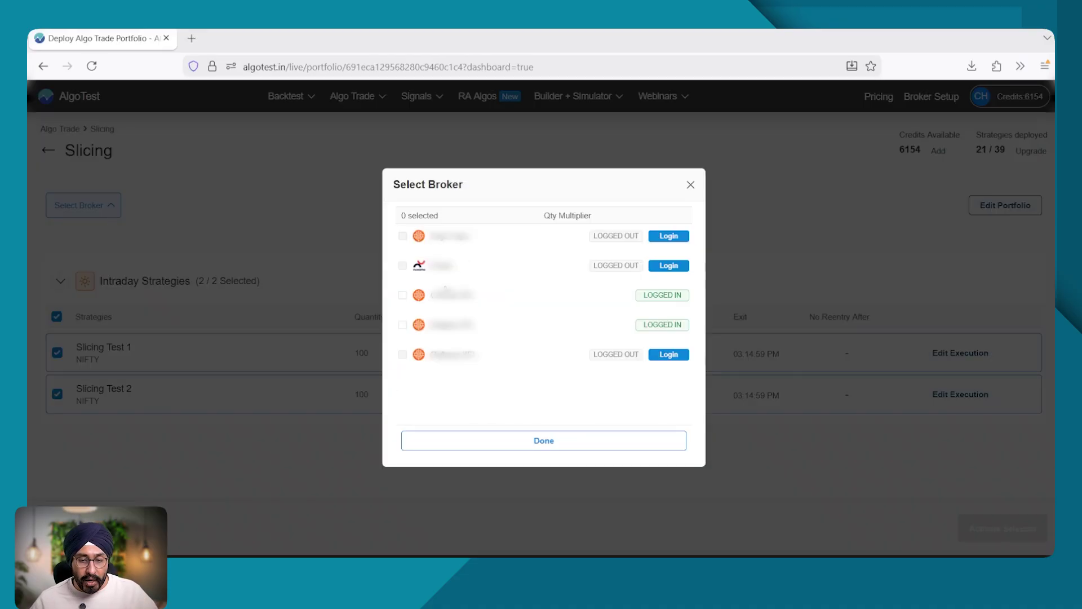
left_click(443, 295)
double_click(556, 239)
type("2")
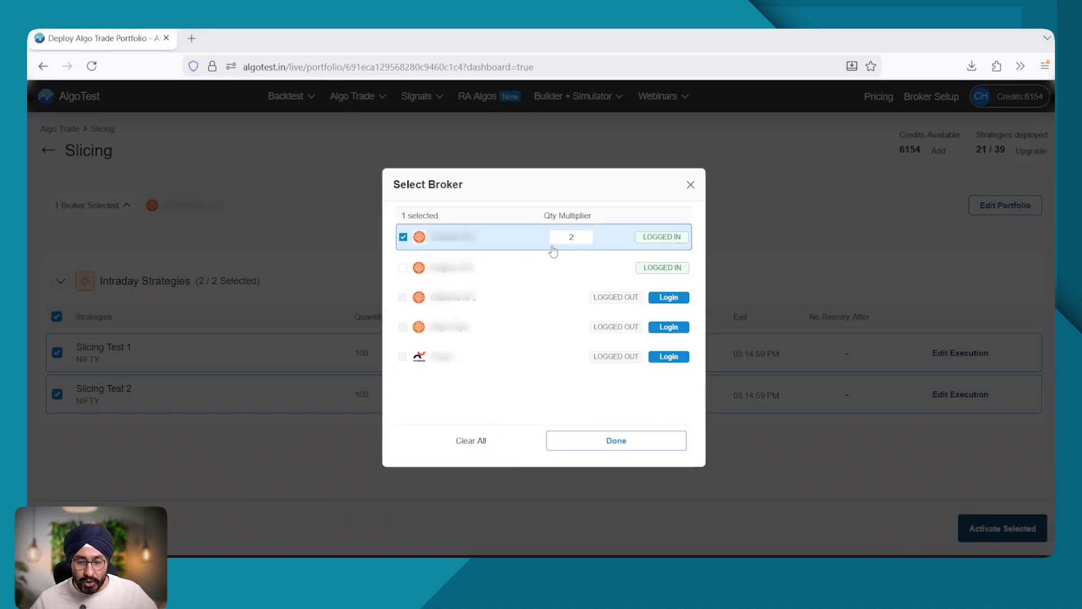
left_click(608, 442)
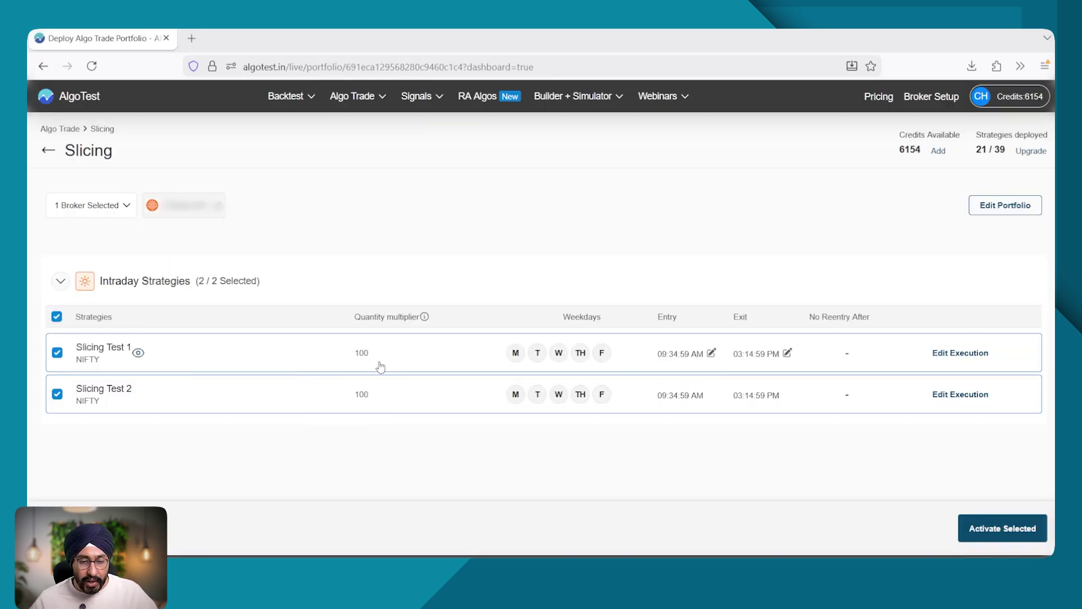
mouse_move(202, 206)
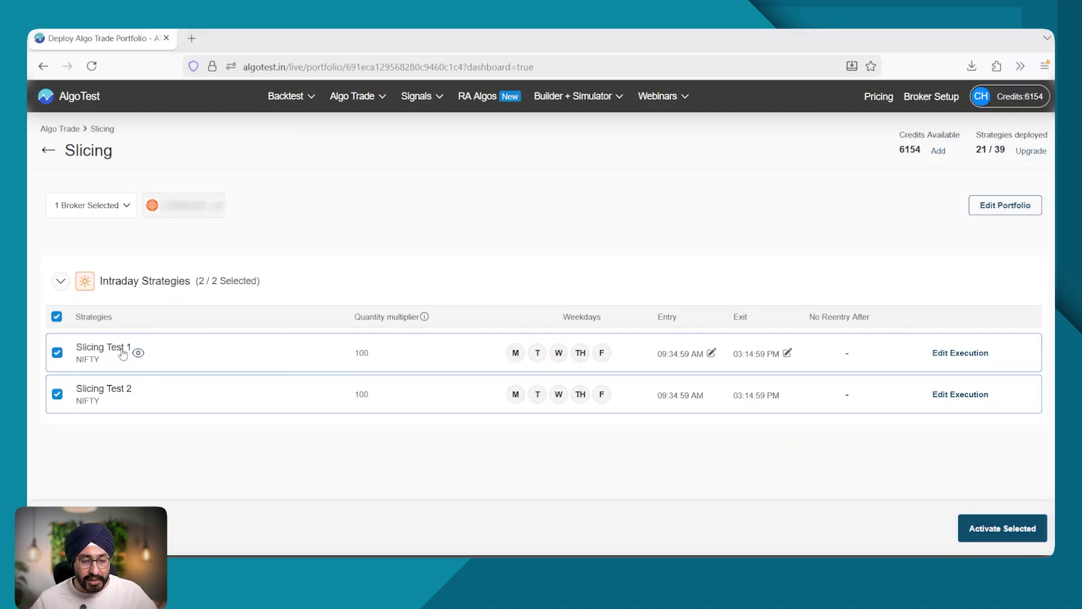
Activate the selected Slicing strategies, accepting the 18-slot freeze-quantity warning
left_click(1012, 531)
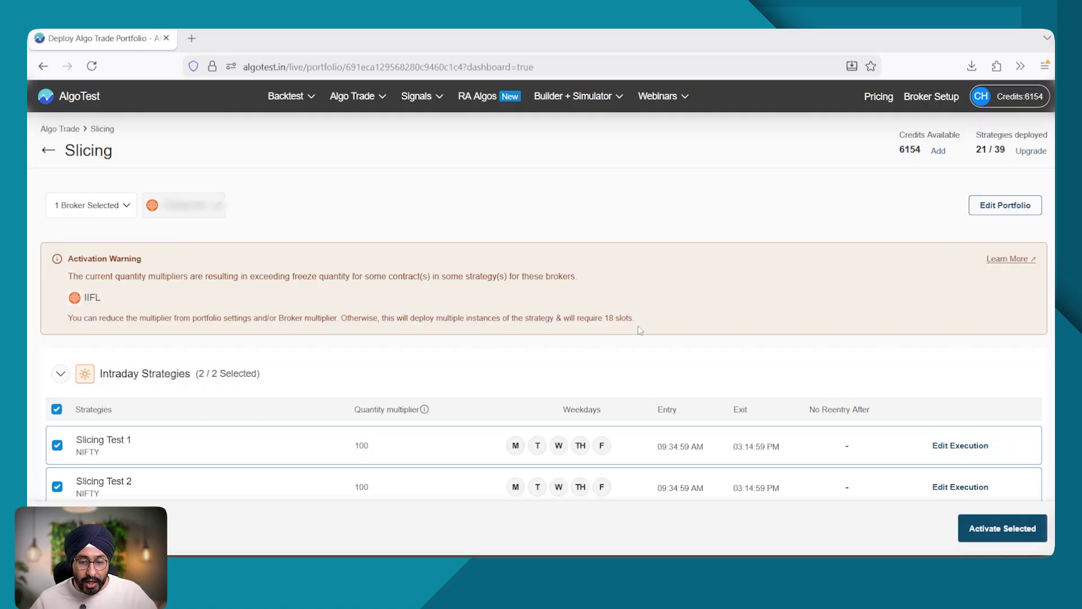
left_click_drag(637, 319, 605, 318)
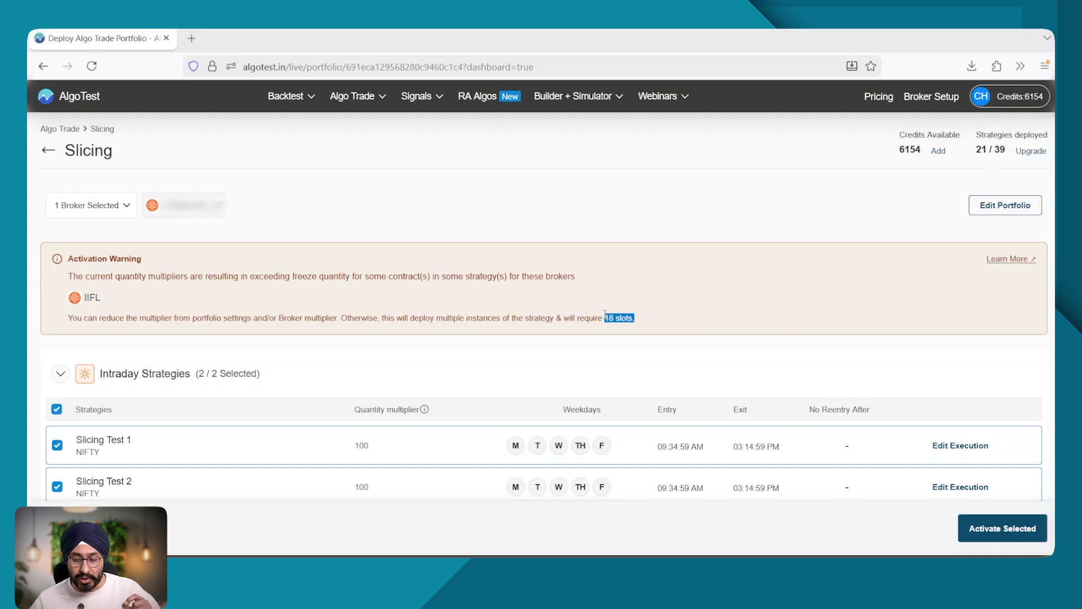
left_click(993, 527)
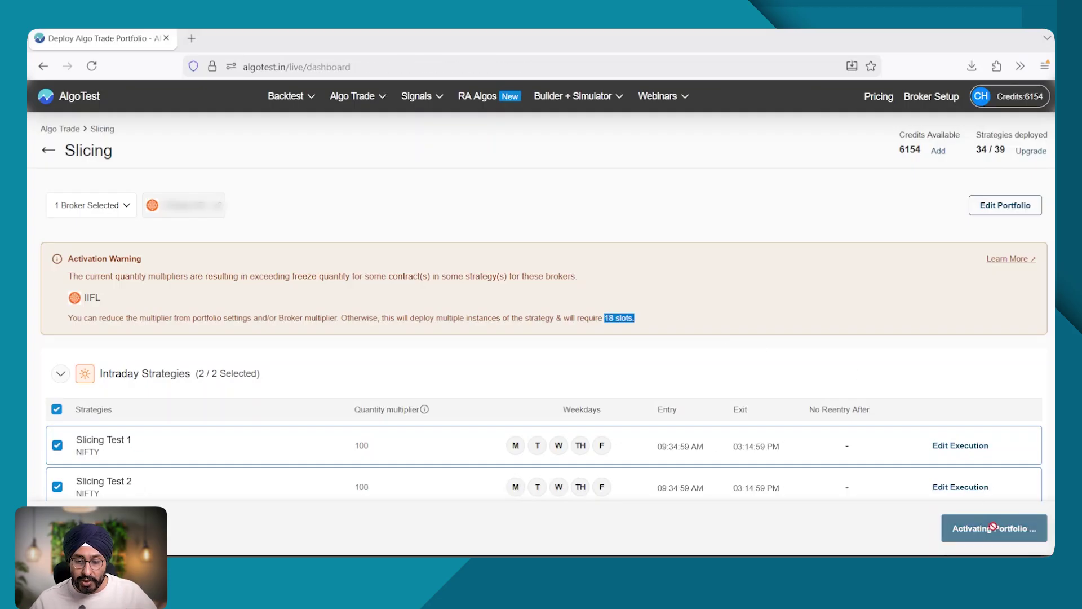
Expand the Slicing (2) row and open Slicing Test 1[1/9]'s execution details
scroll(623, 272, "down", 2)
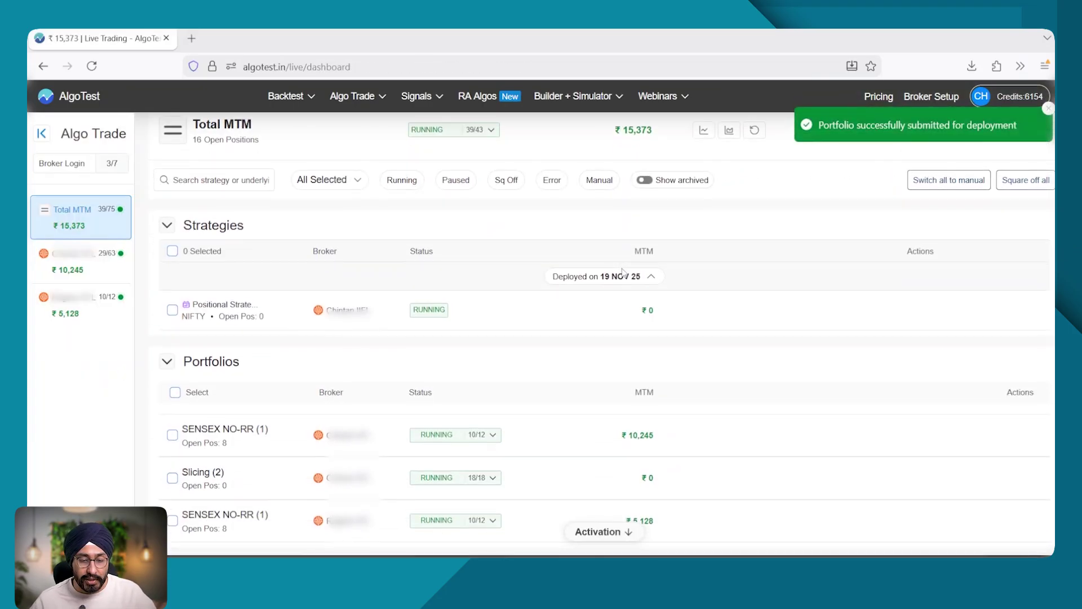
scroll(346, 246, "down", 1)
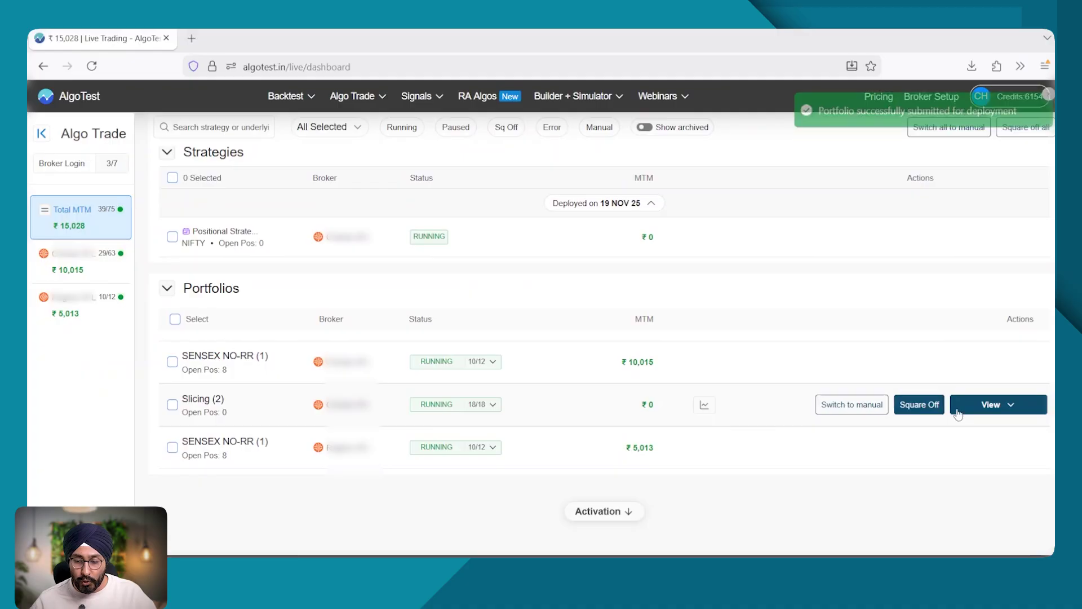
left_click(1013, 415)
scroll(756, 433, "down", 1)
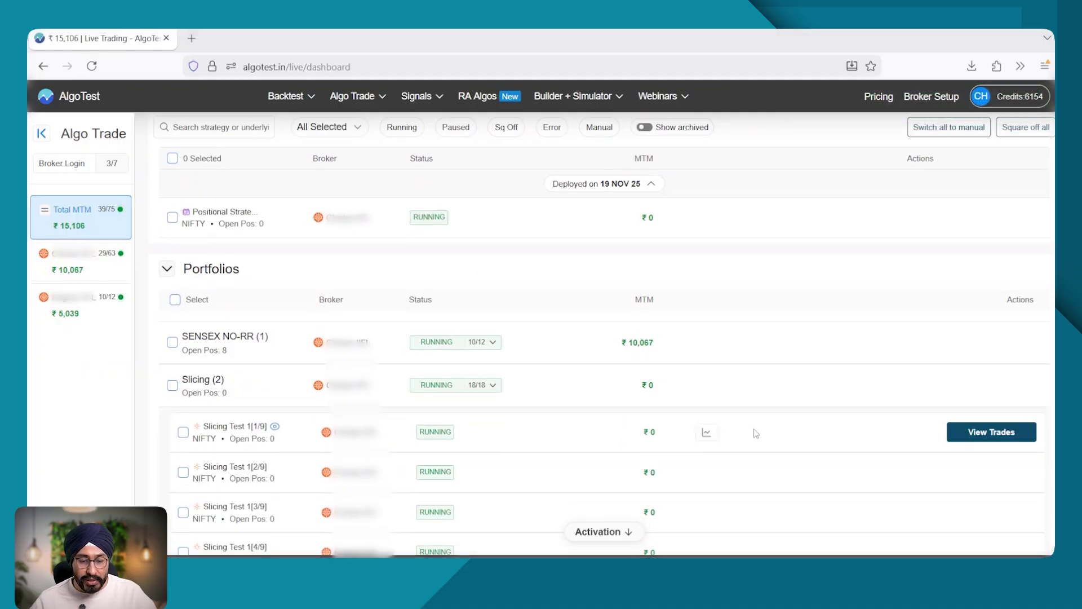
scroll(756, 433, "down", 2)
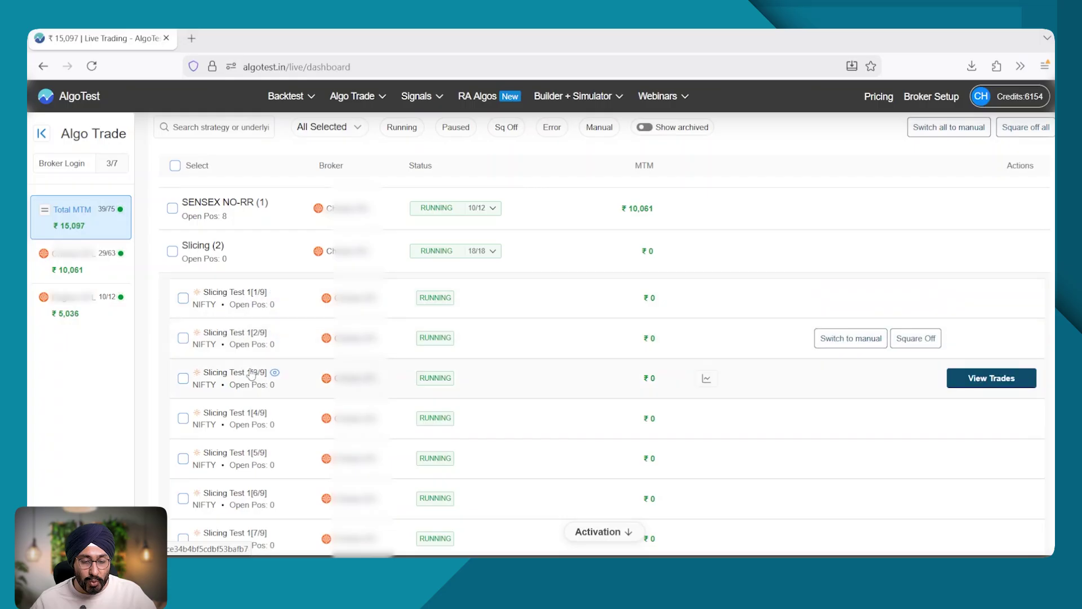
scroll(252, 373, "down", 6)
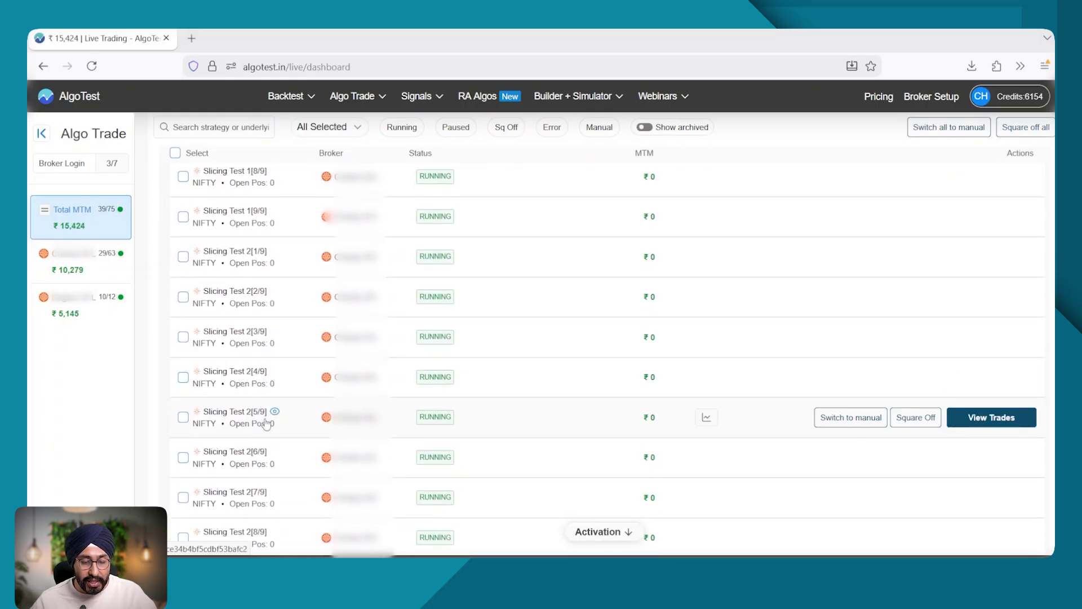
scroll(266, 424, "up", 4)
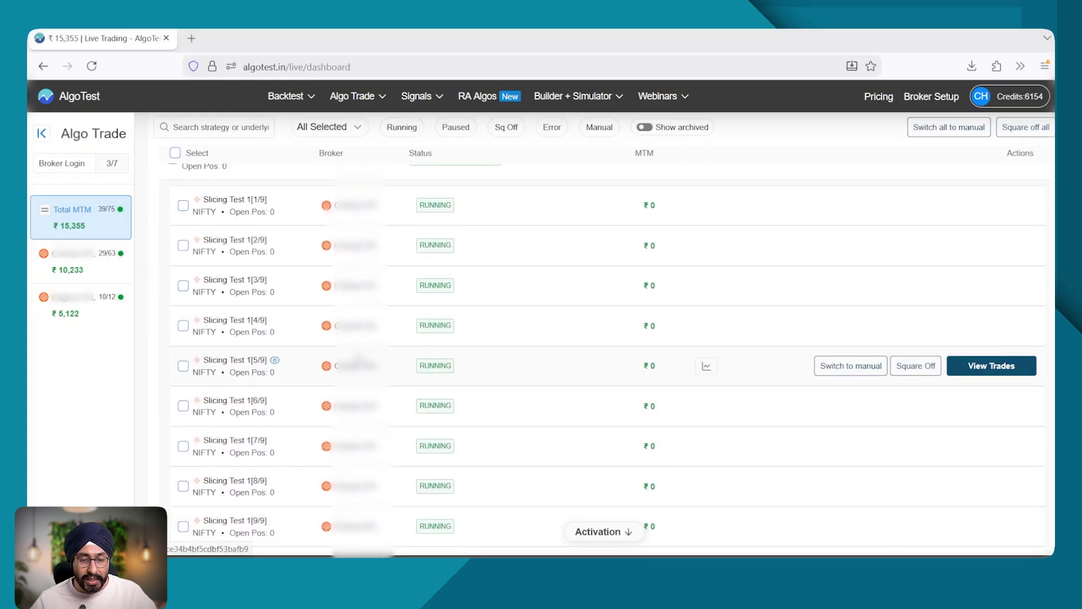
scroll(302, 372, "up", 3)
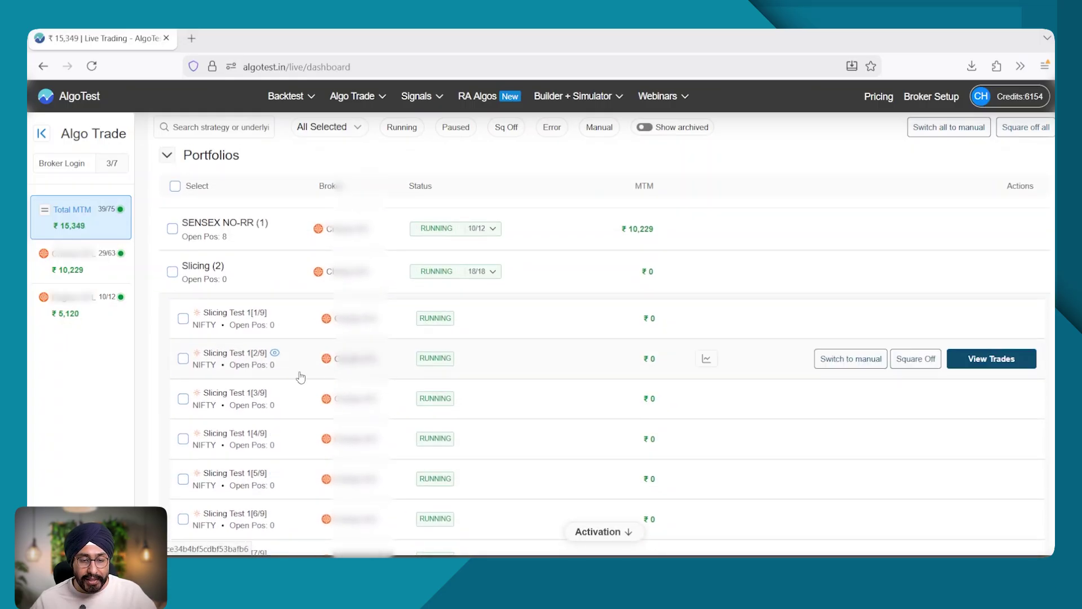
left_click(304, 319)
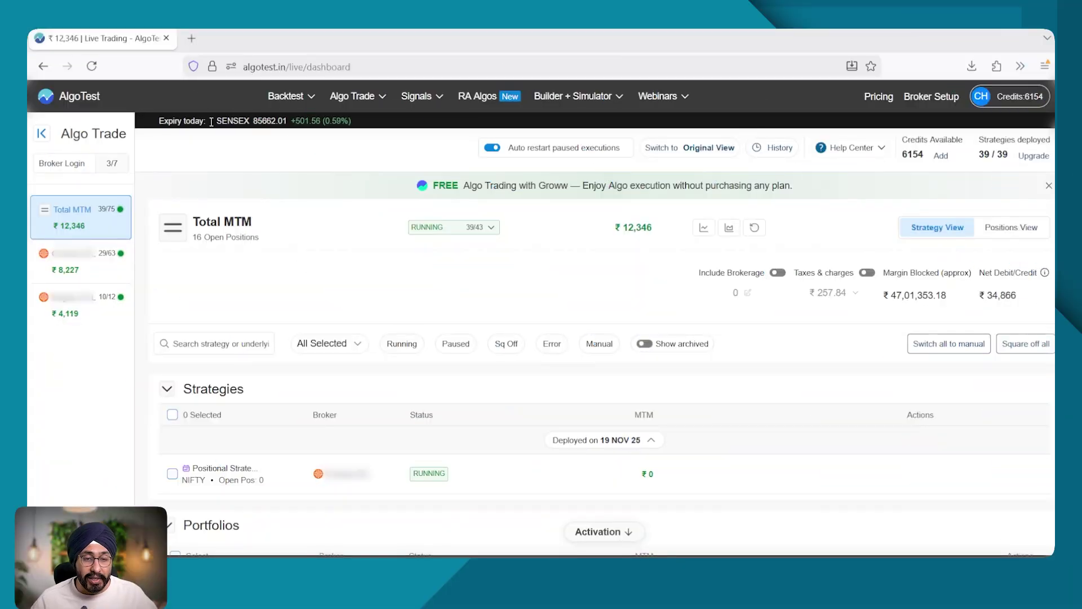
In the Basic Strategies backtest, change the leg's Total Lot to 10
mouse_move(286, 97)
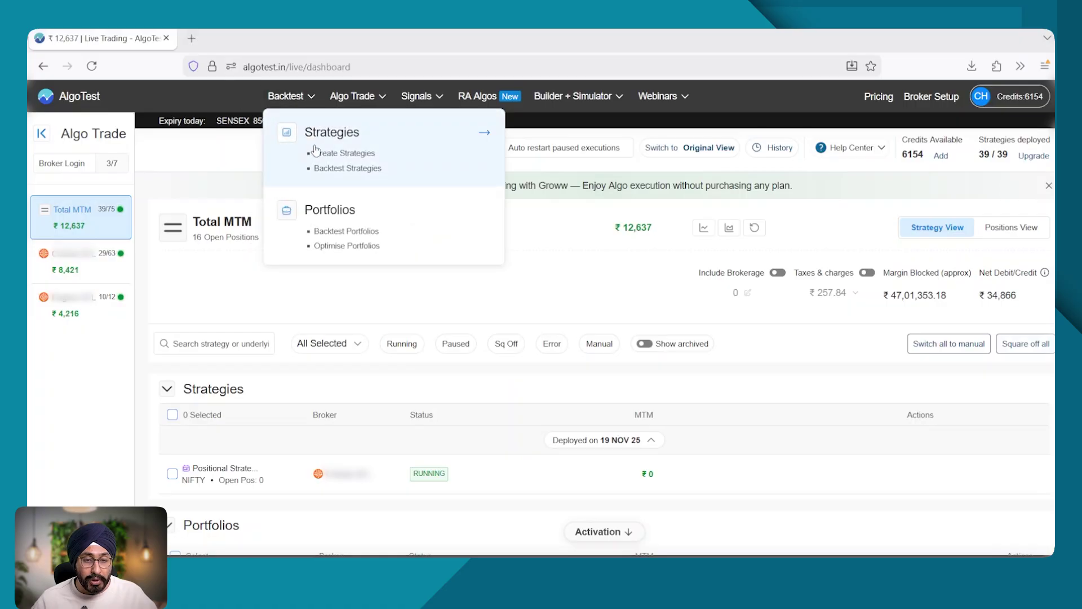
left_click(313, 150)
scroll(383, 260, "down", 5)
left_click(413, 286)
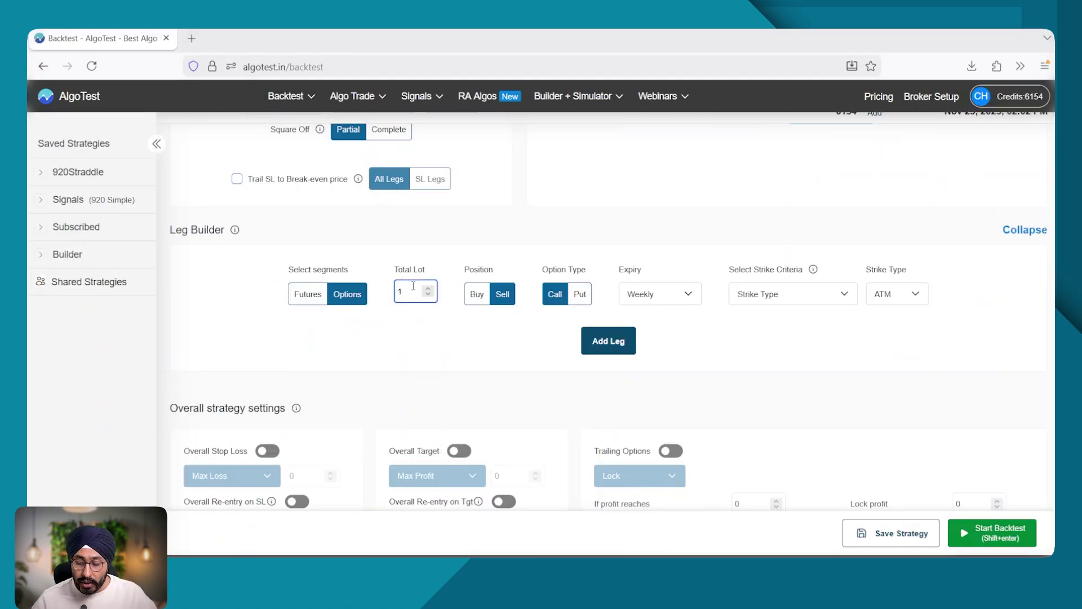
type("0")
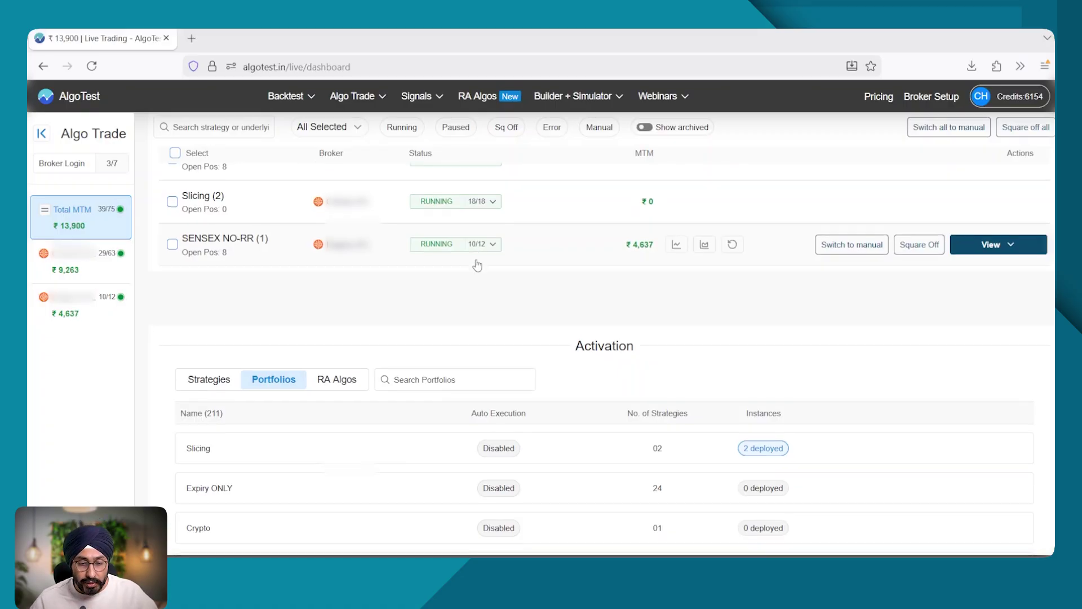
Enable Auto Execution on the Slicing portfolio and select the Slicing (2) portfolio
scroll(816, 409, "down", 1)
mouse_move(816, 409)
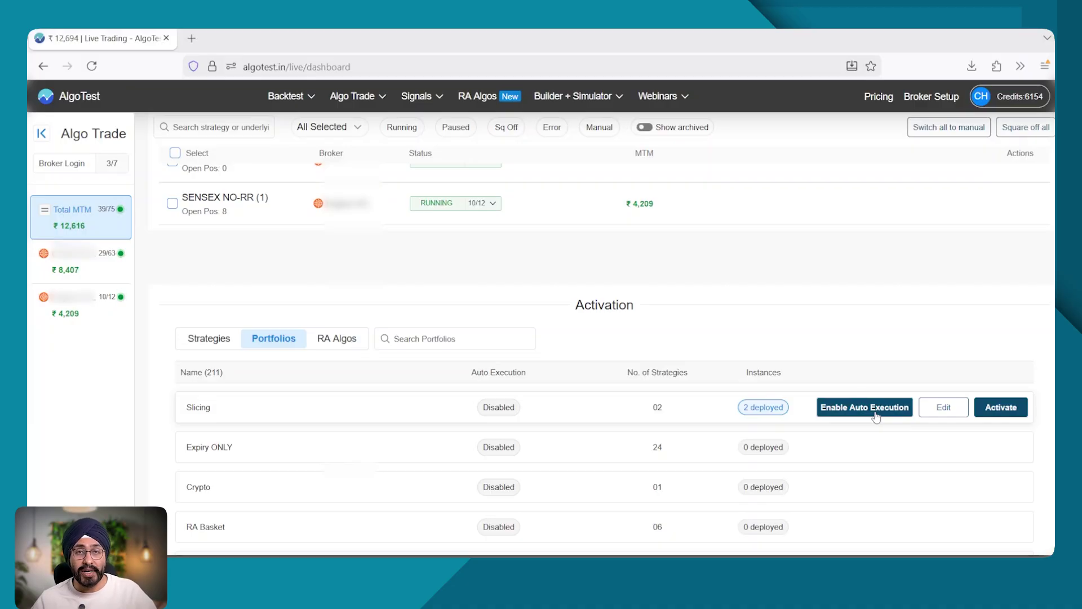
left_click(876, 416)
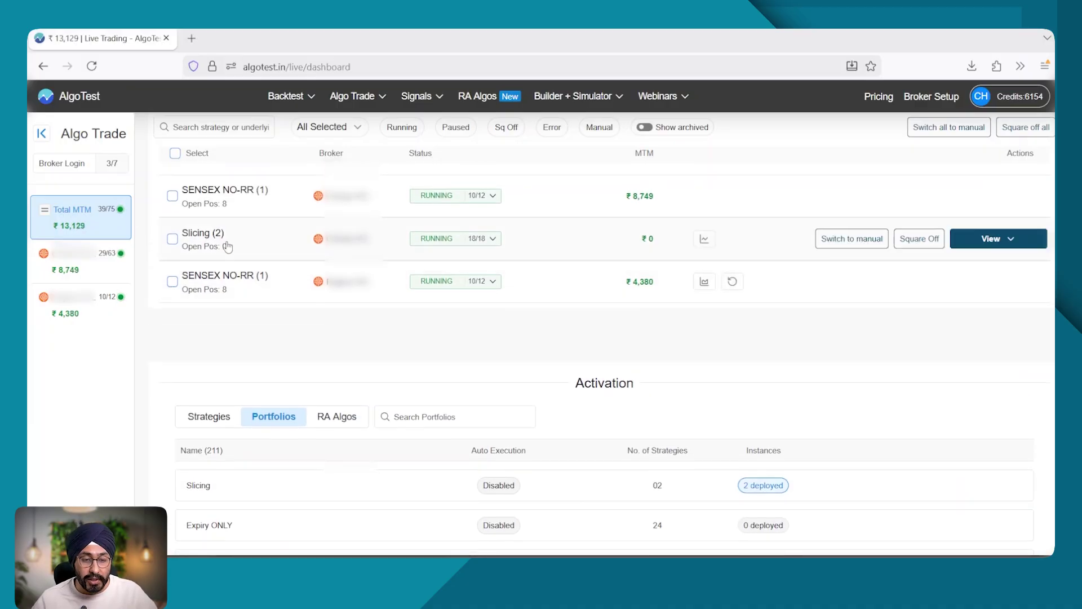
left_click(172, 238)
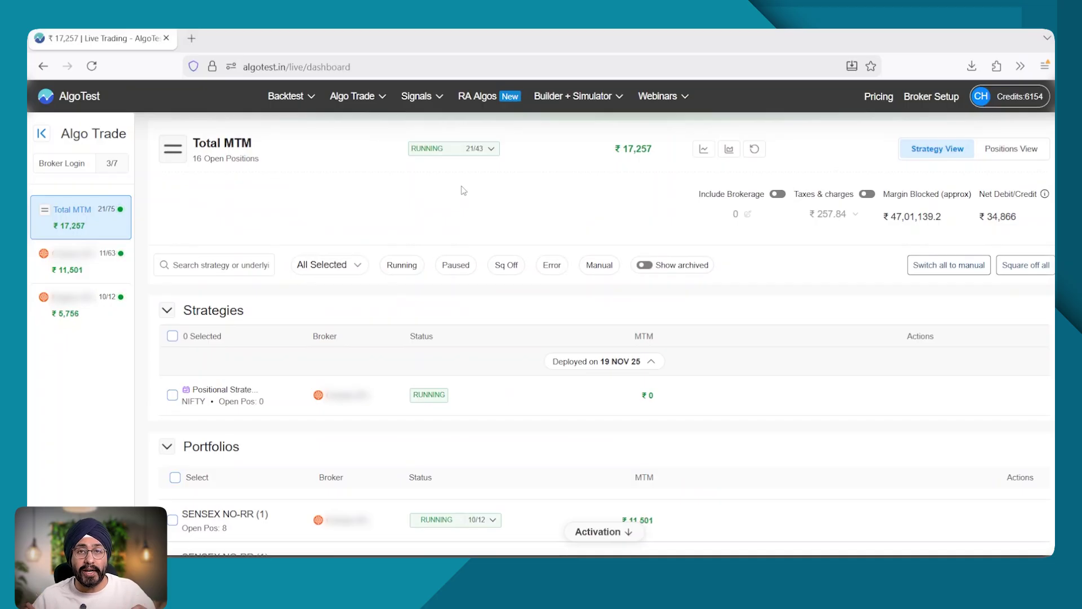
Open the execution settings for the Mon: LIM Evening strategy under Activation > Strategies
scroll(446, 242, "down", 5)
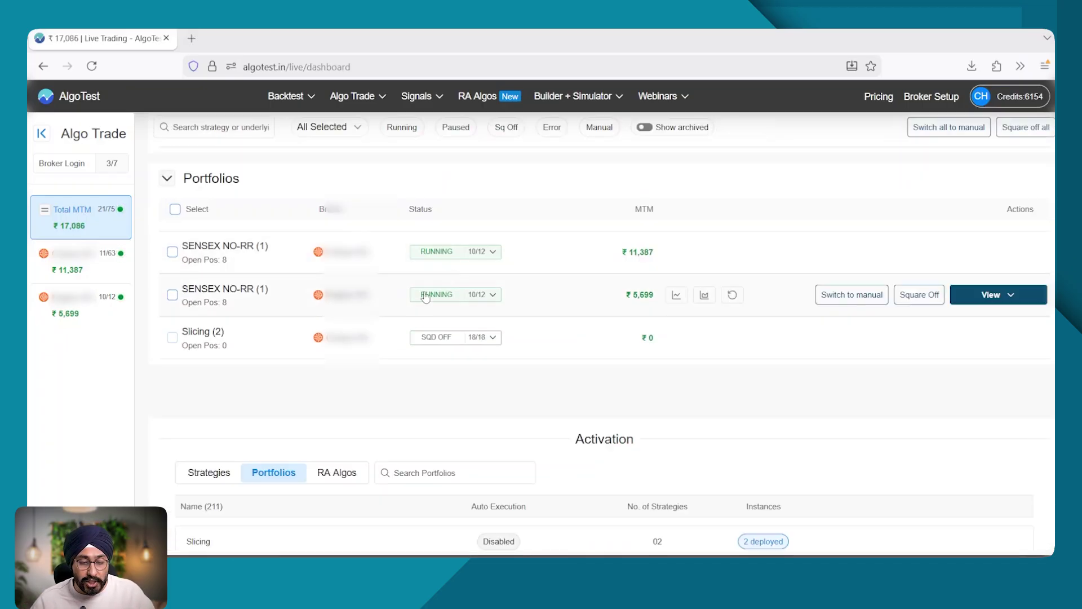
scroll(425, 297, "down", 3)
left_click(212, 344)
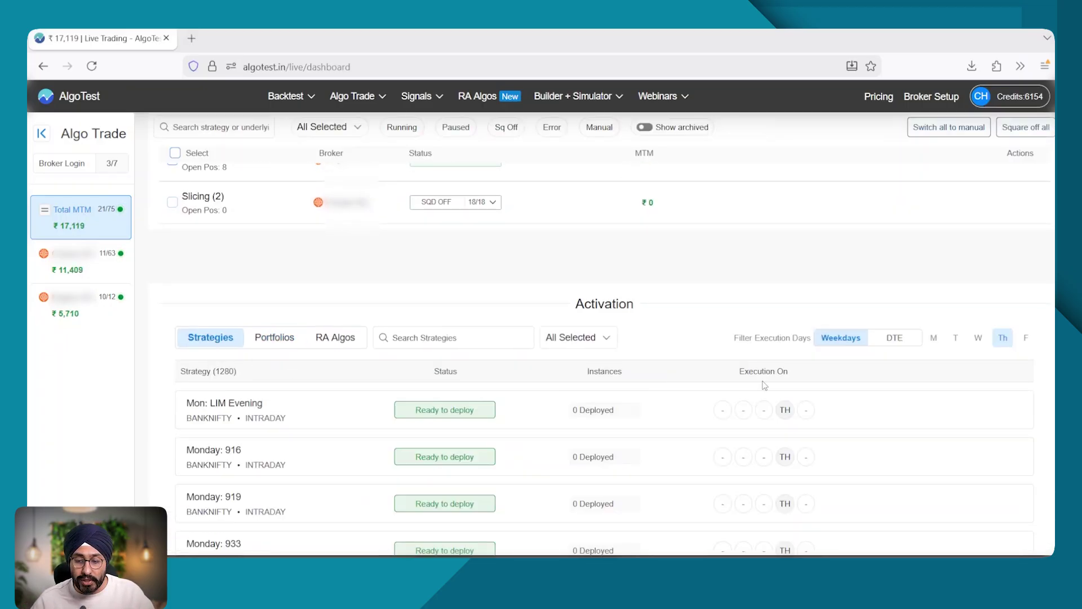
left_click(879, 411)
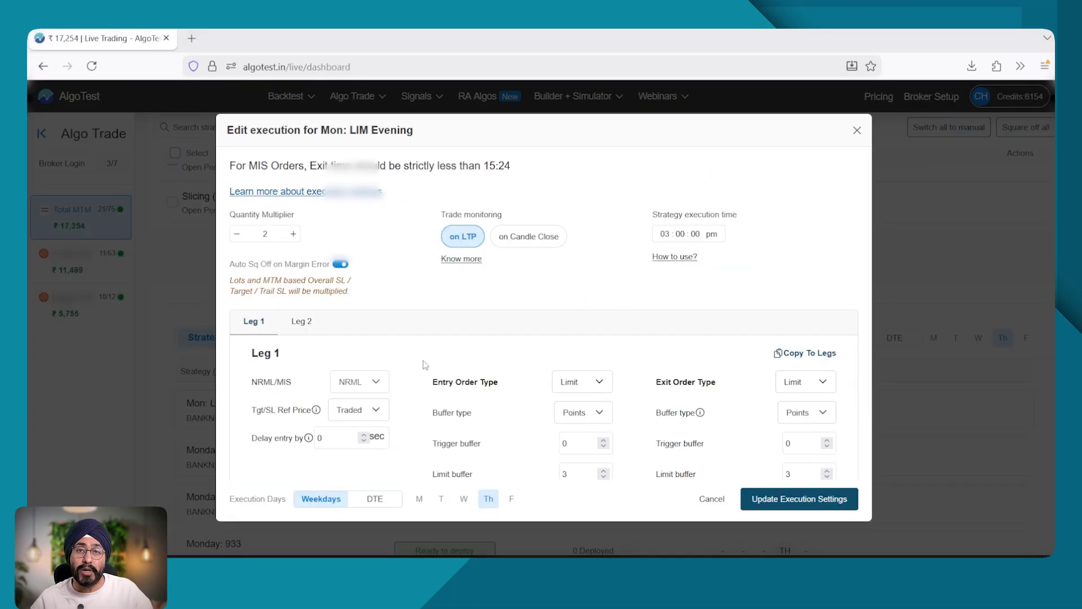
Switch Tgt/SL Ref Price to Trigger, then back to Traded
left_click(375, 410)
left_click(357, 448)
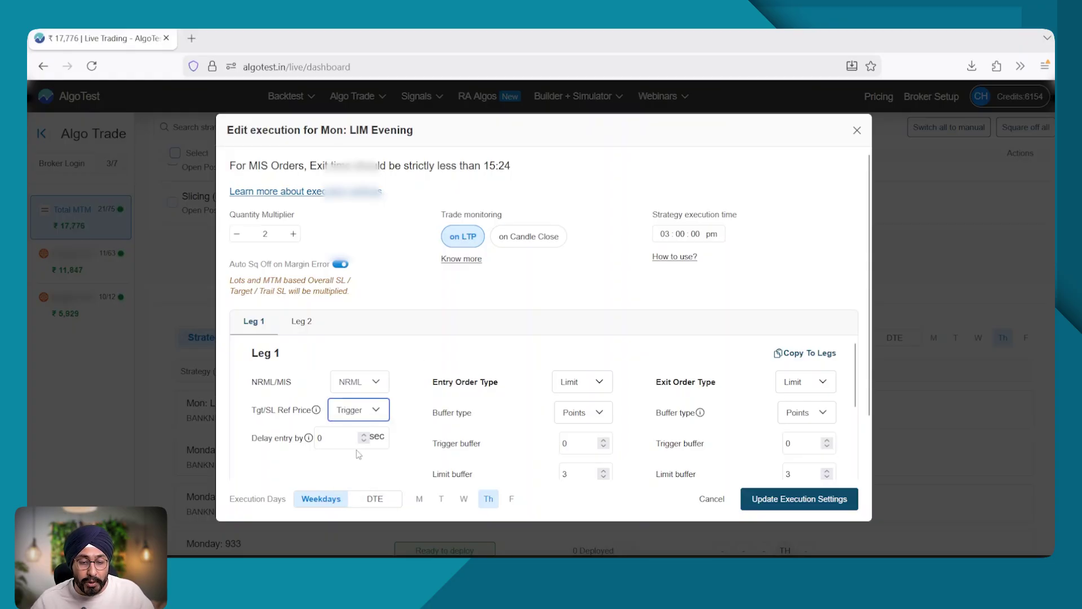
left_click(369, 417)
left_click(358, 434)
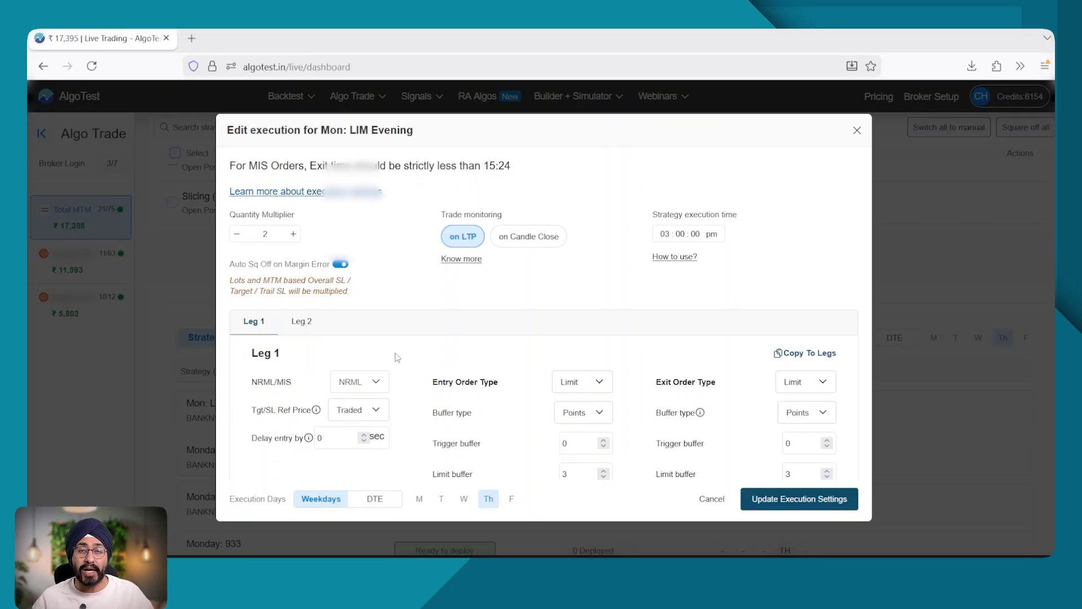
left_click(370, 420)
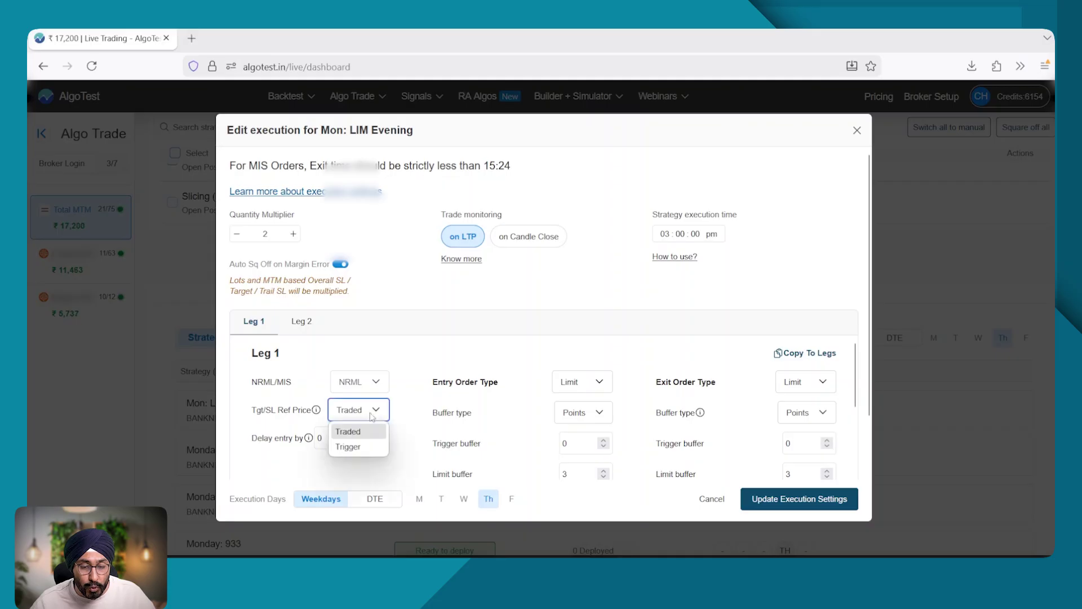